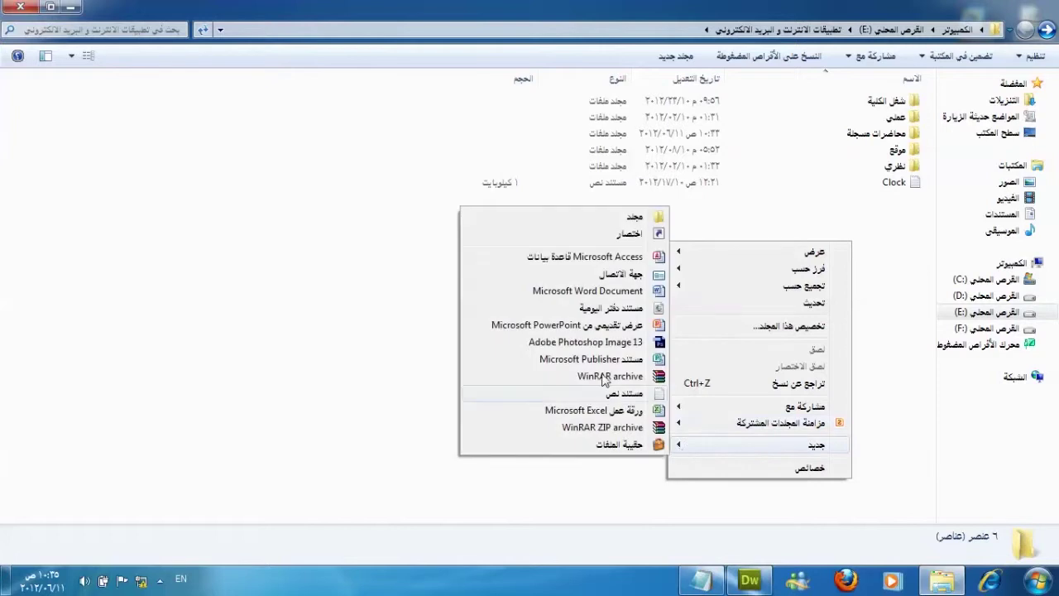
Create a new folder named موقع خطة الشبكات inside the تطبيقات الانترنت و البريد الالكتروني folder on drive E.
{"action": "left_click", "coordinate": [613, 217]}
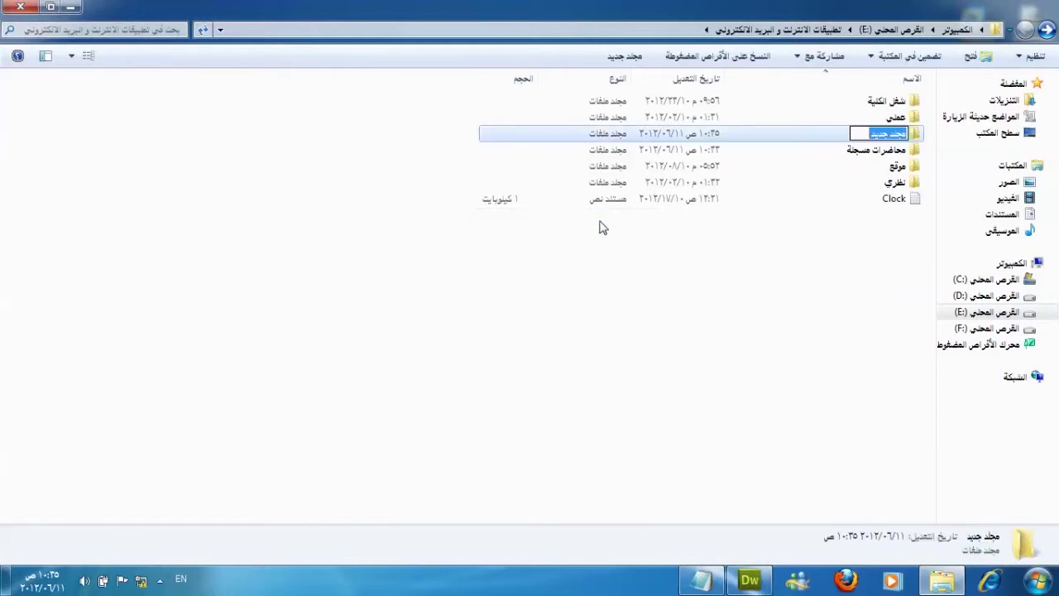
{"action": "key", "text": "BackSpace"}
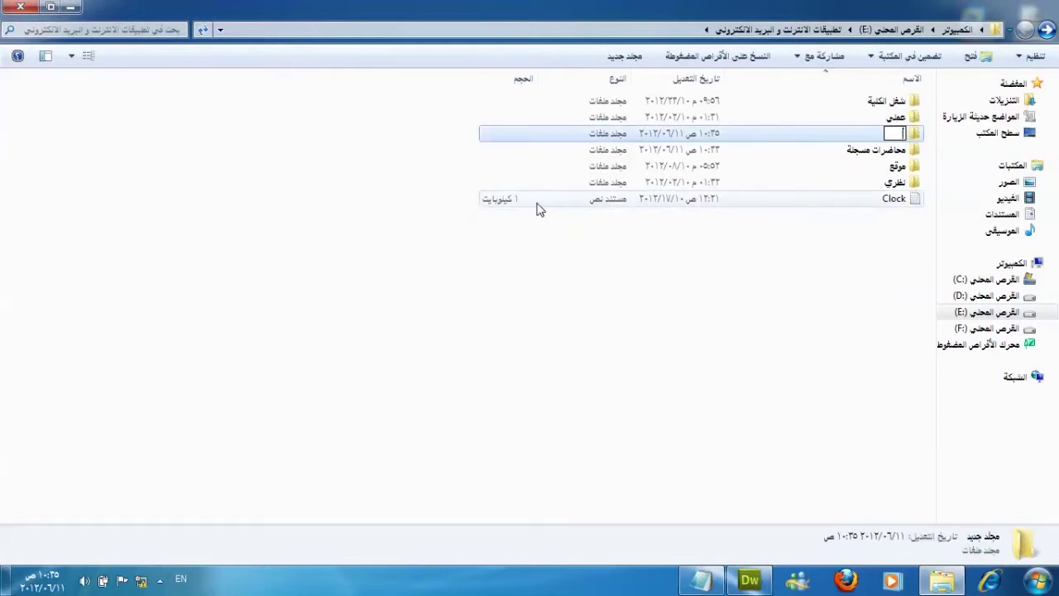
{"action": "type", "text": "موقع خطة الشبكات"}
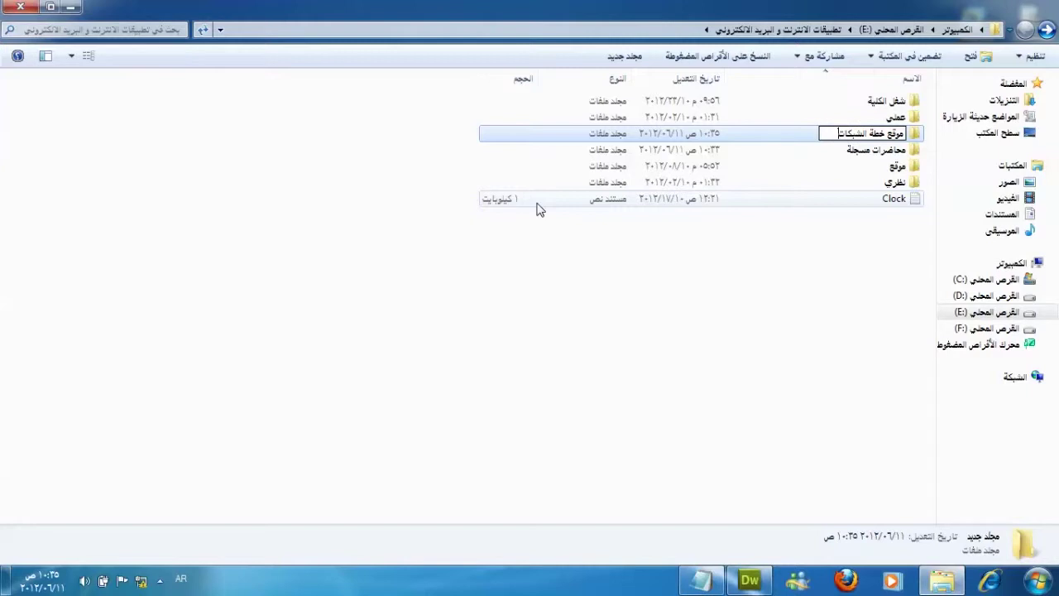
{"action": "left_click", "coordinate": [861, 151]}
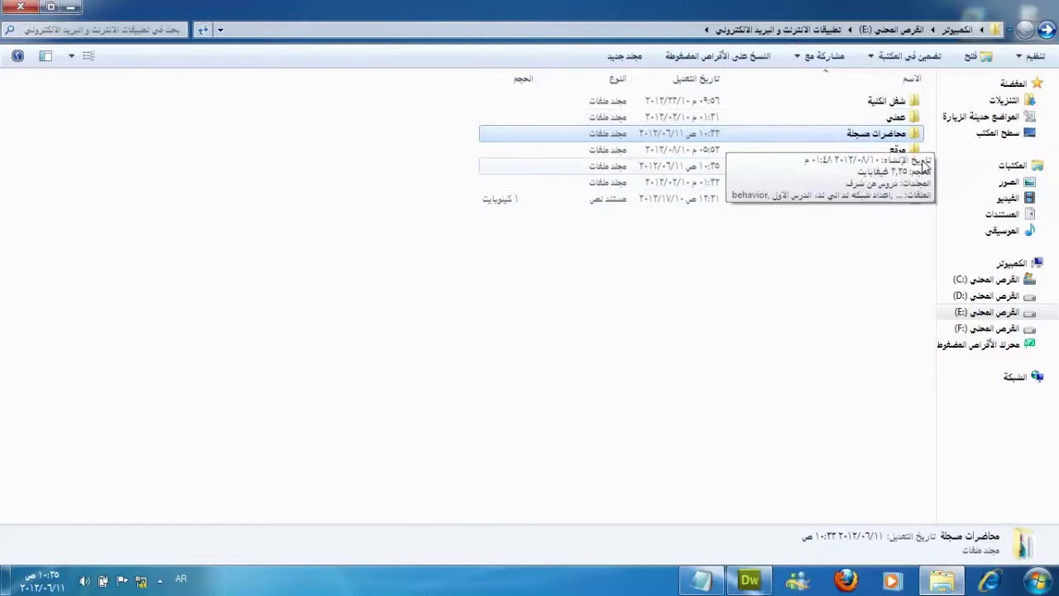
Open the موقع خطة الشبكات folder and create a subfolder named images in it.
{"action": "double_click", "coordinate": [912, 169]}
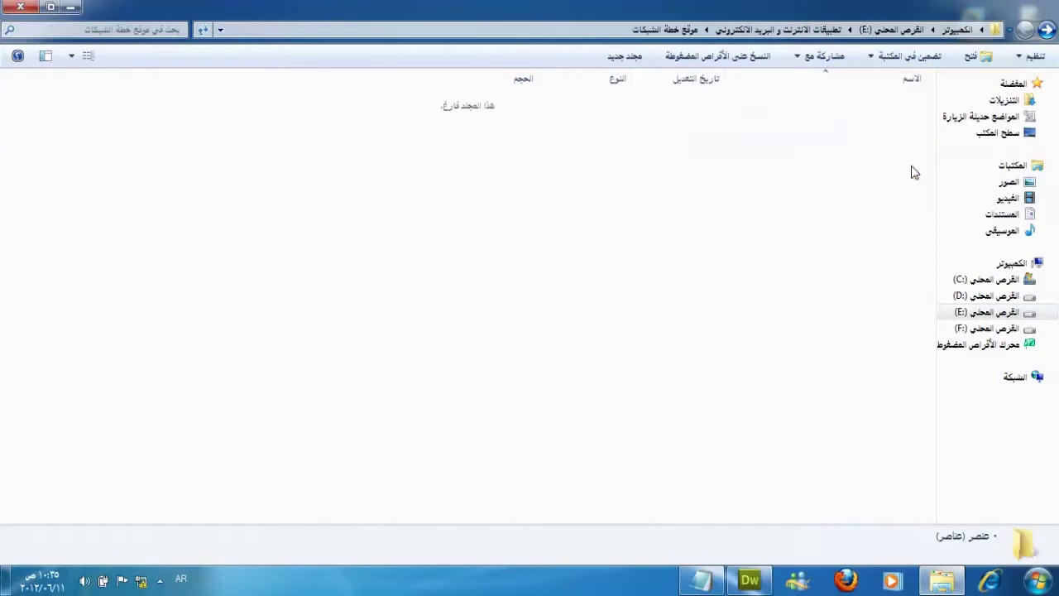
{"action": "right_click", "coordinate": [846, 188]}
{"action": "mouse_move", "coordinate": [673, 394]}
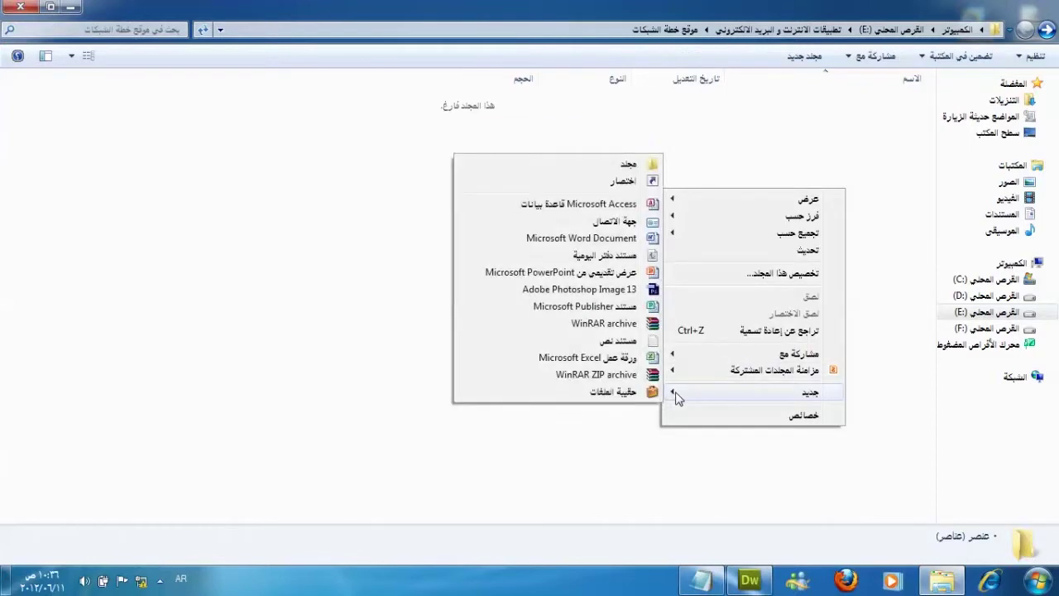
{"action": "left_click", "coordinate": [560, 169]}
{"action": "key", "text": "BackSpace"}
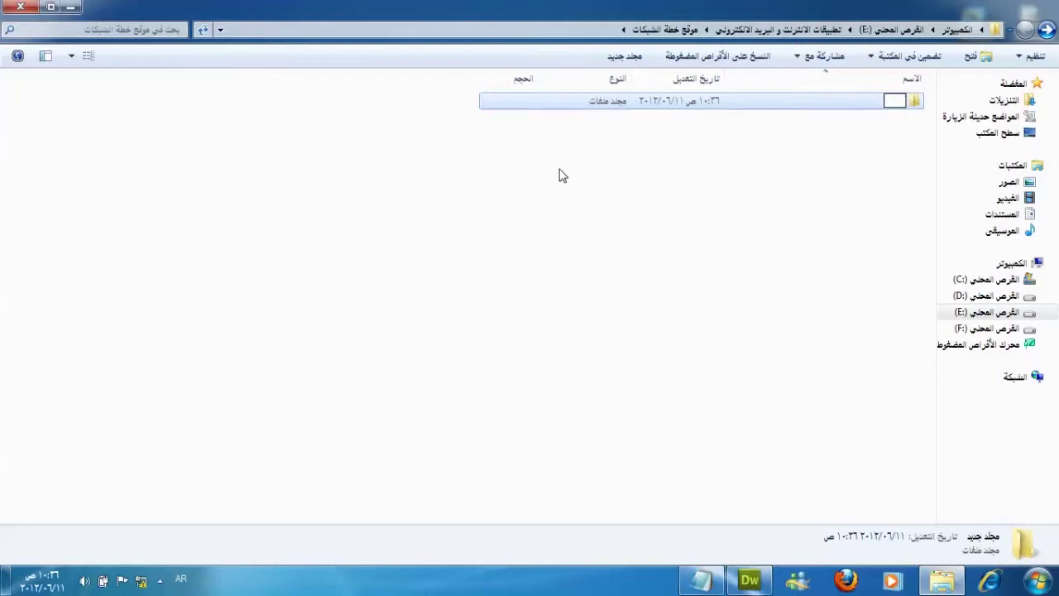
{"action": "type", "text": "images"}
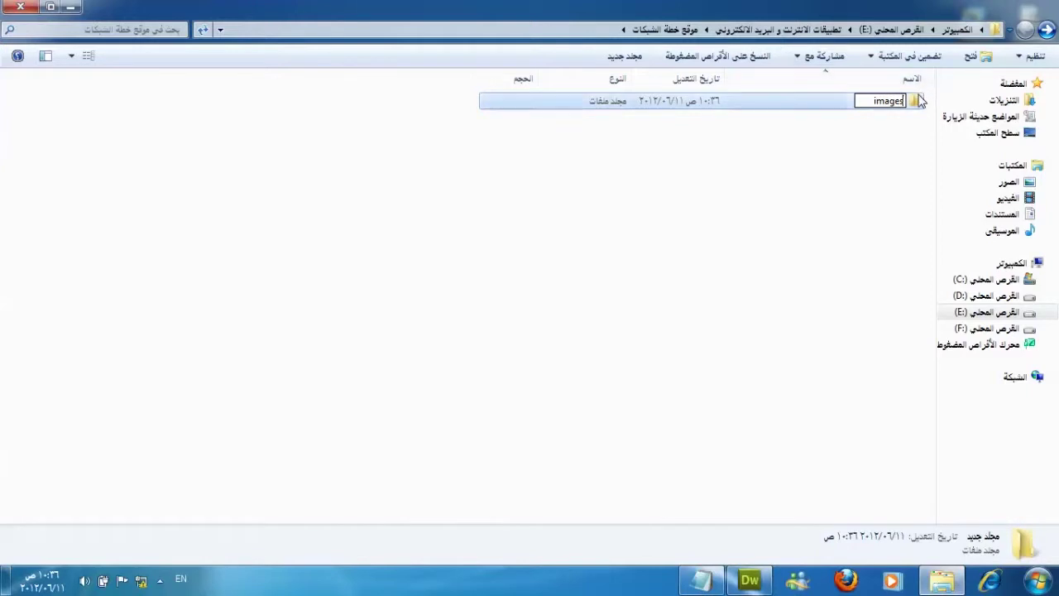
{"action": "key", "text": "Return"}
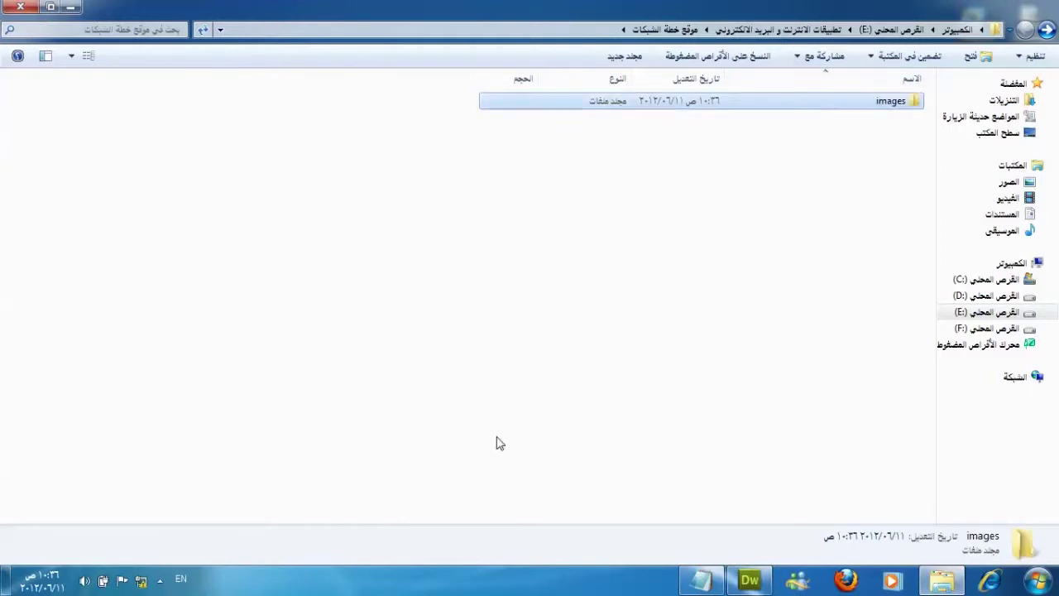
Switch to Dreamweaver, start a new site and choose the موقع خطة الشبكات folder on drive E as its local site folder.
{"action": "left_click", "coordinate": [750, 580]}
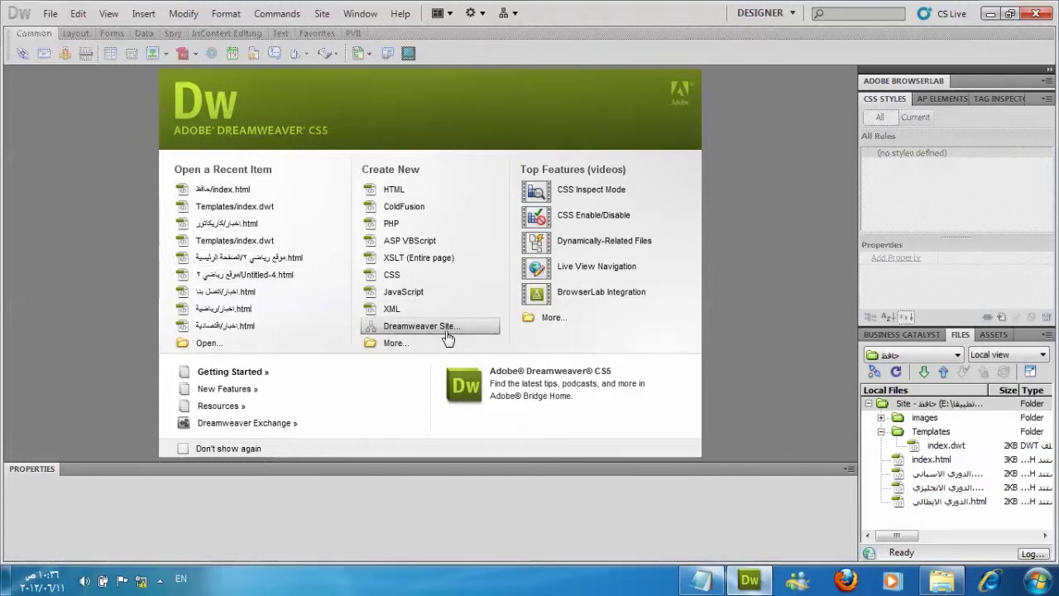
{"action": "left_click", "coordinate": [321, 14]}
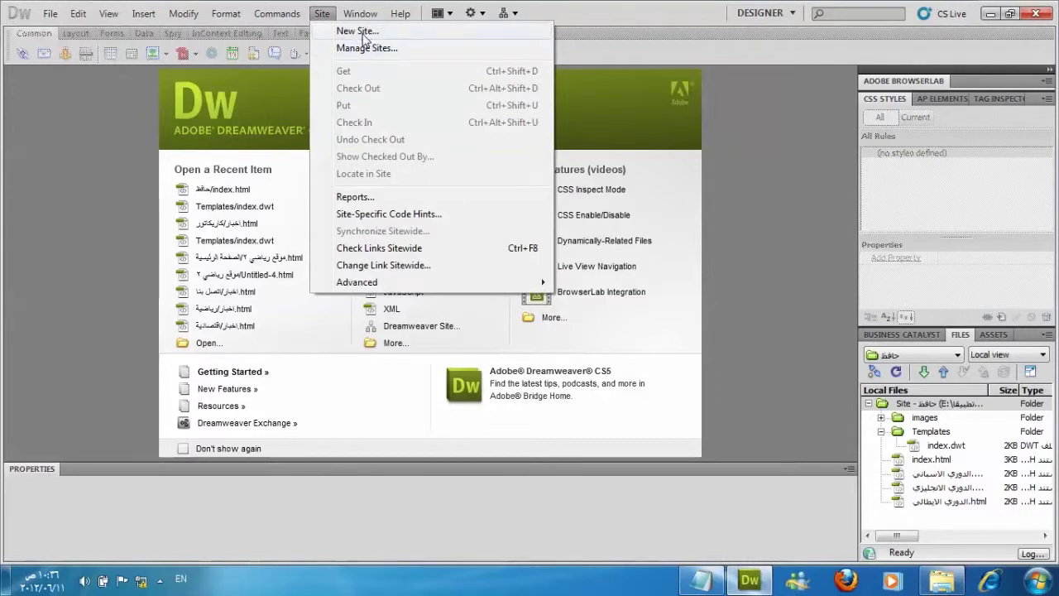
{"action": "left_click", "coordinate": [362, 31]}
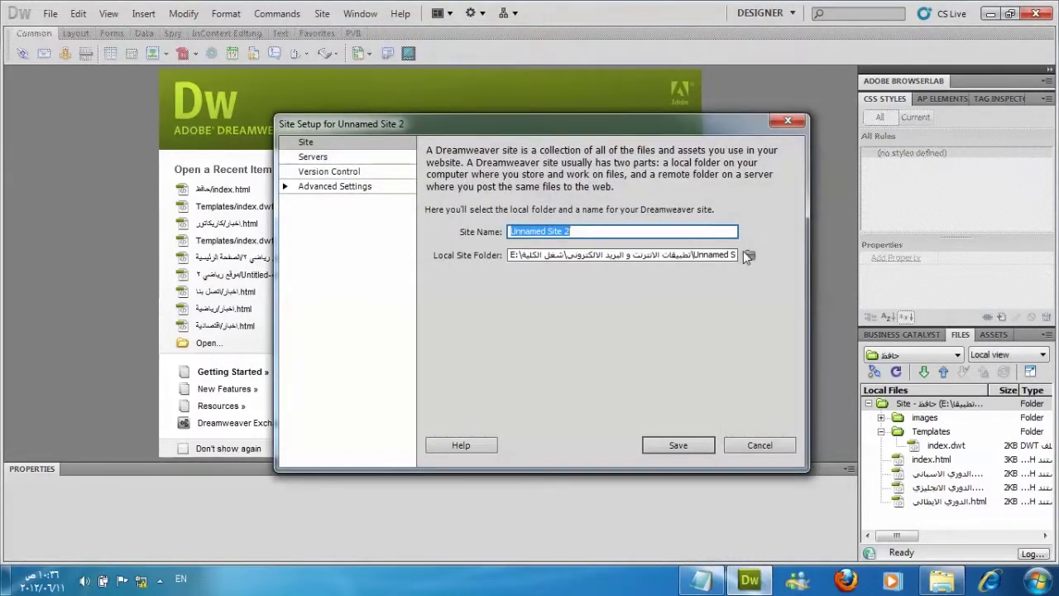
{"action": "left_click", "coordinate": [752, 255]}
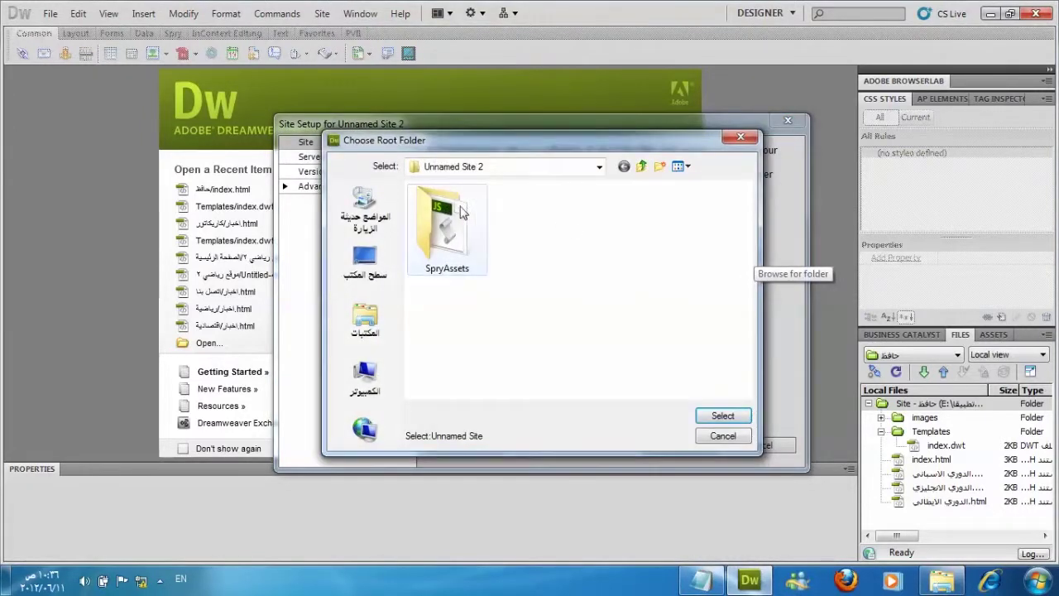
{"action": "left_click", "coordinate": [599, 168]}
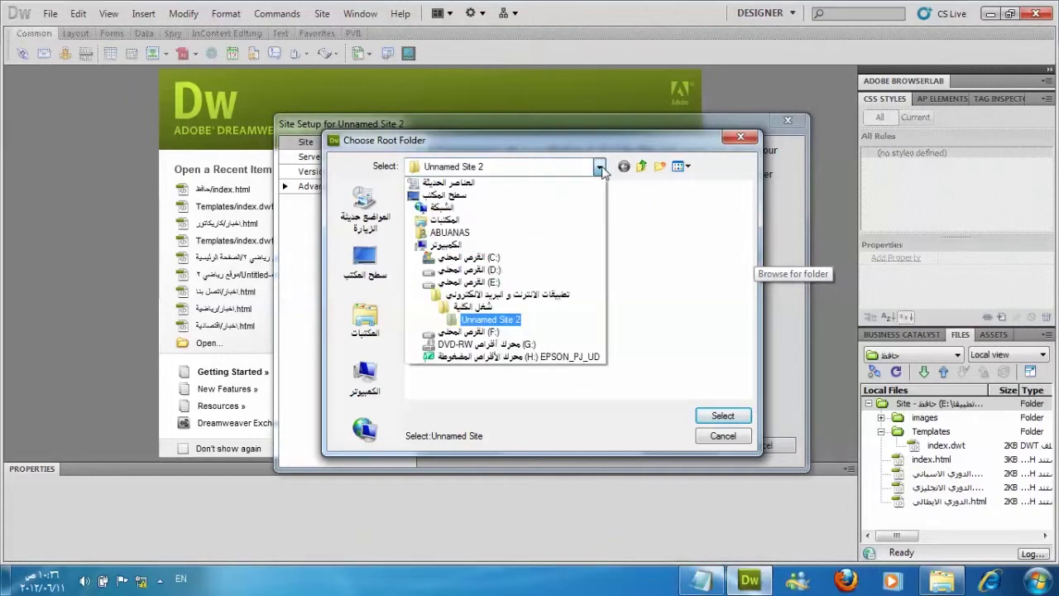
{"action": "left_click", "coordinate": [478, 294]}
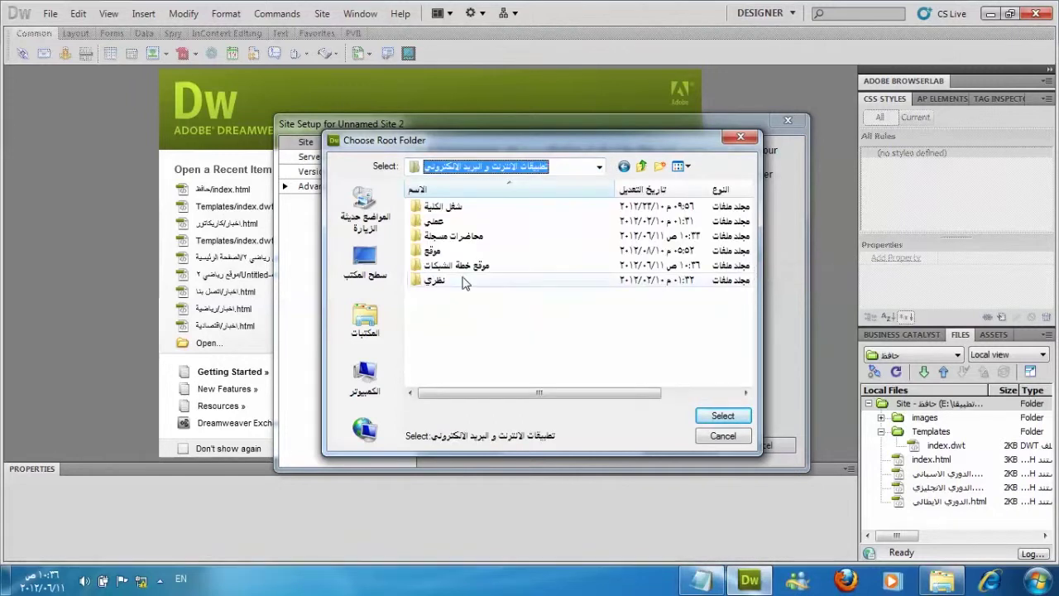
{"action": "left_click", "coordinate": [456, 264]}
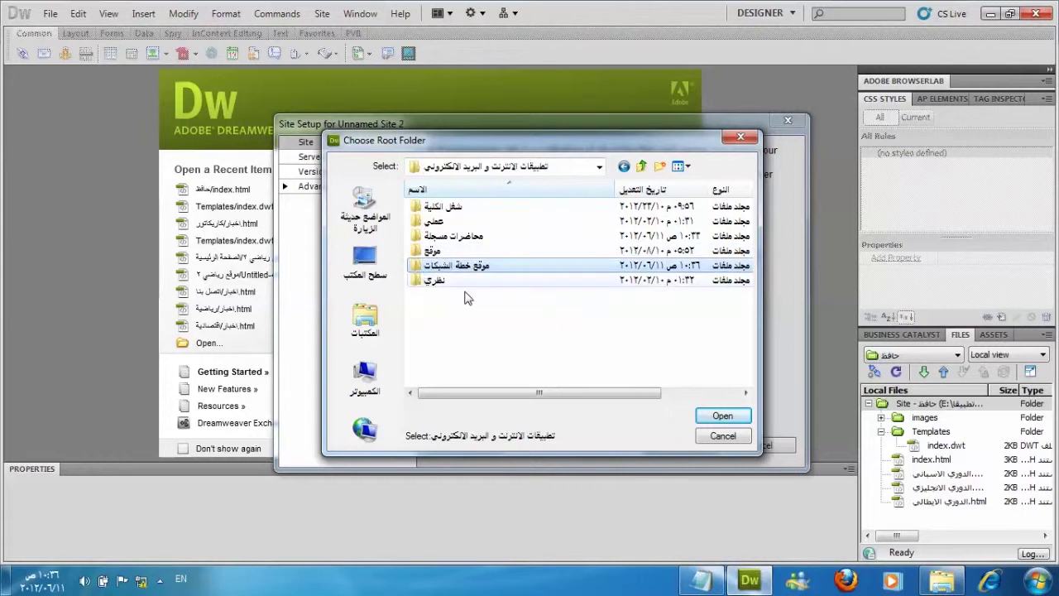
{"action": "left_click", "coordinate": [722, 415]}
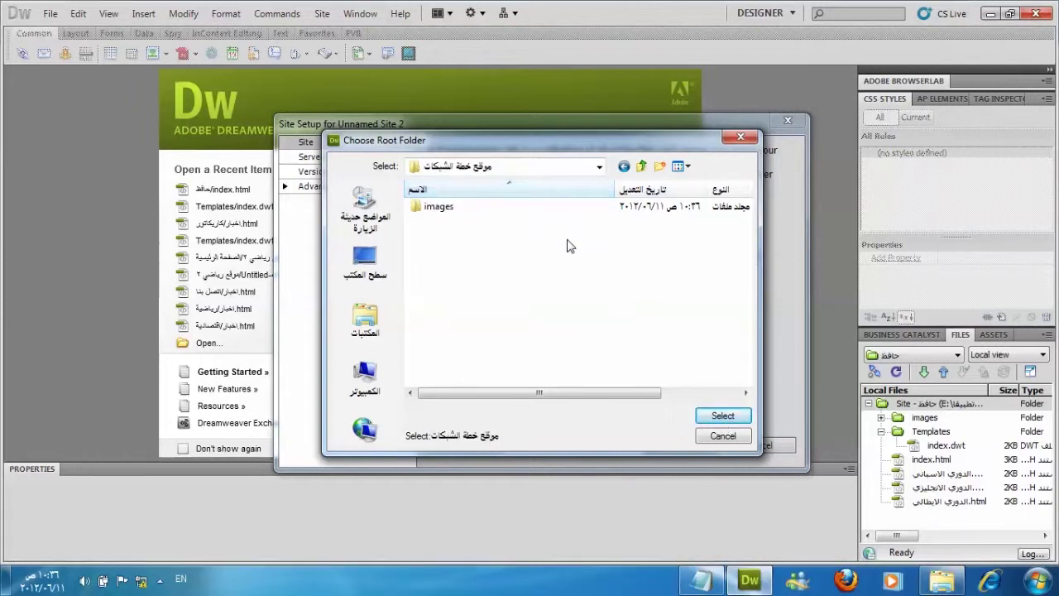
{"action": "left_click", "coordinate": [722, 415]}
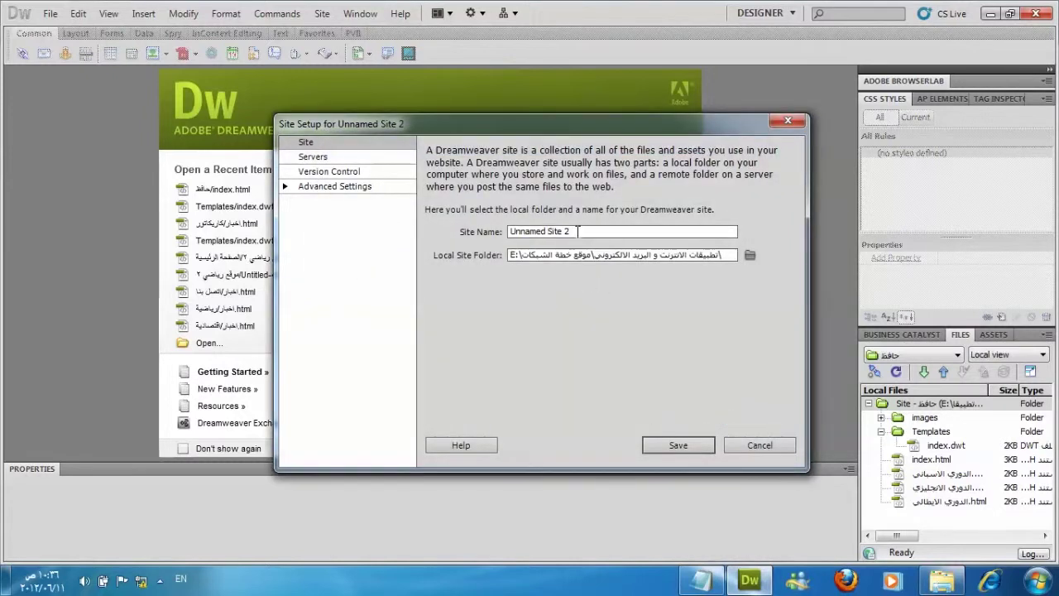
Name the new site موقع خطة الشبكات and save the site setup.
{"action": "left_click_drag", "start_coordinate": [576, 232], "coordinate": [489, 232]}
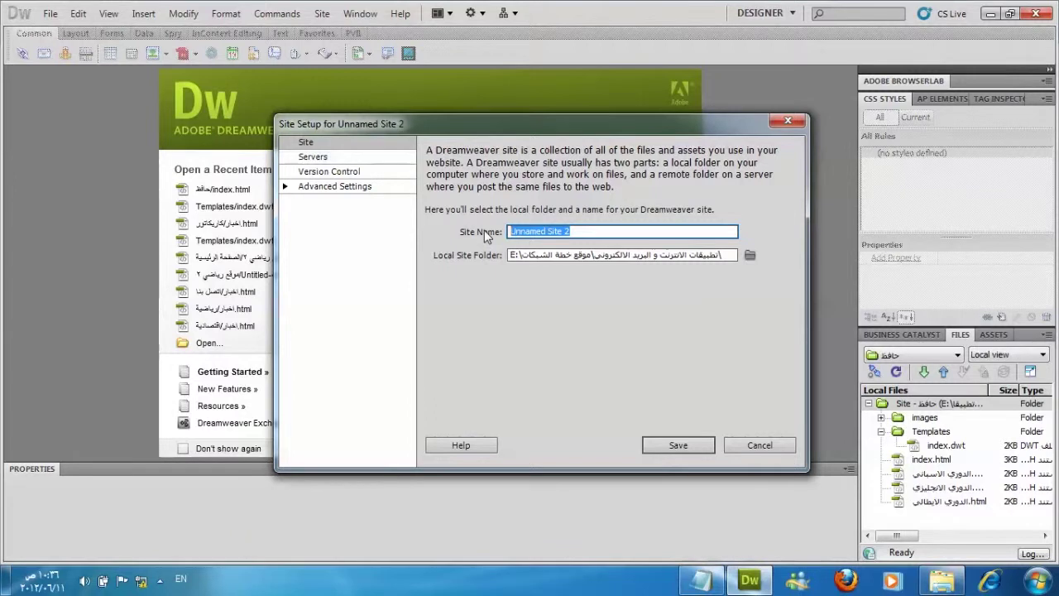
{"action": "type", "text": "را"}
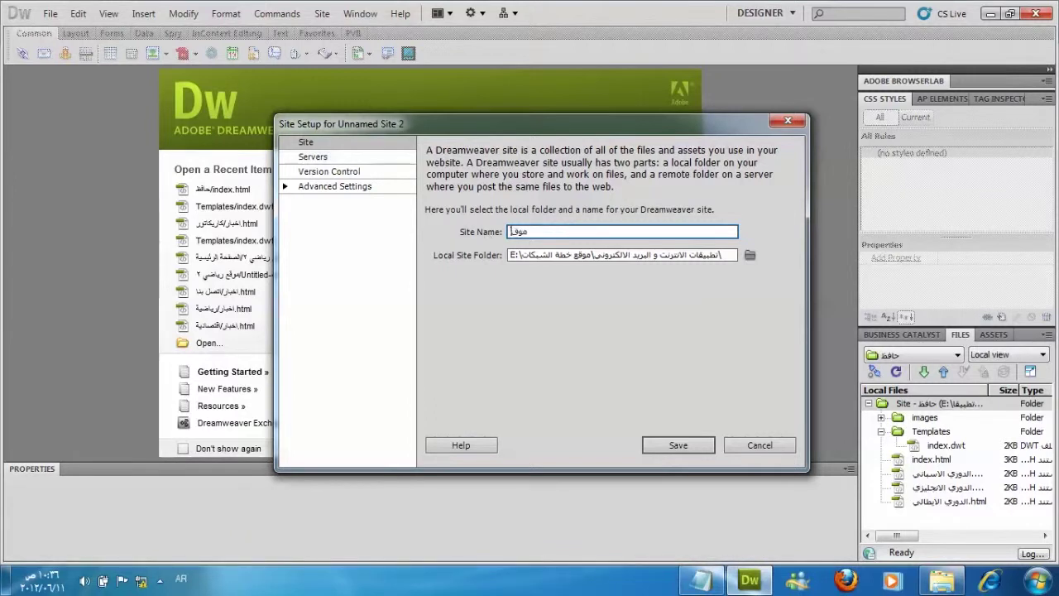
{"action": "type", "text": "قع خطة الشبكات"}
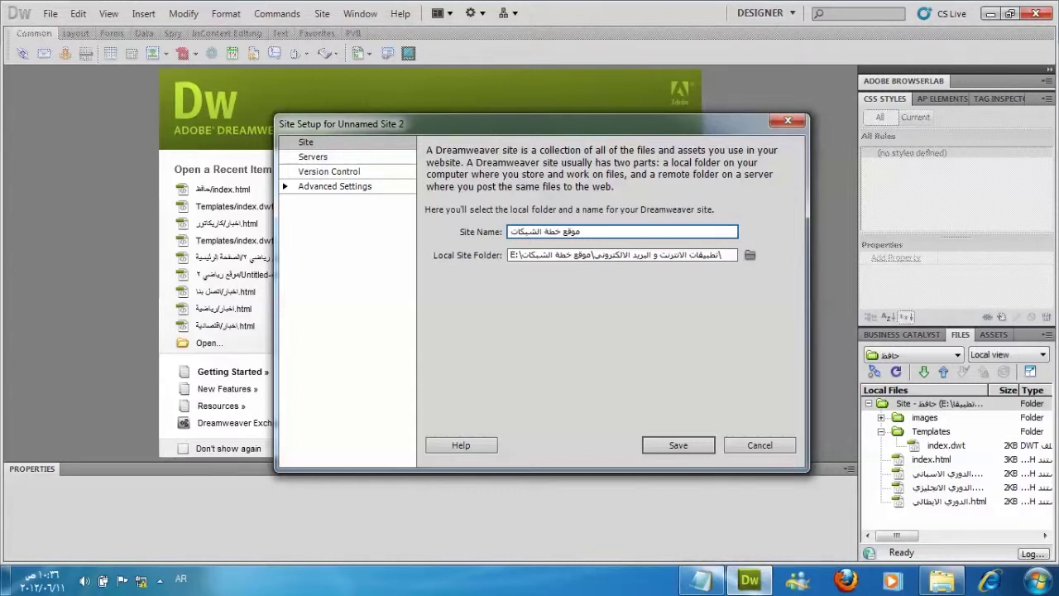
{"action": "left_click", "coordinate": [668, 445]}
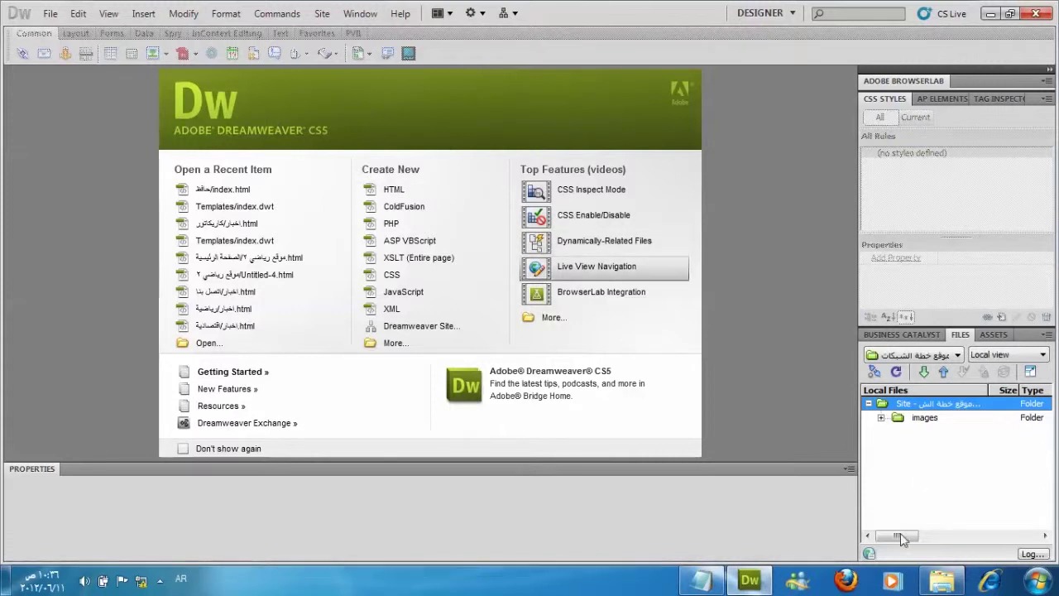
Review the site setup and template tasks in the Notepad plan, and create a blank HTML document in Dreamweaver.
{"action": "left_click", "coordinate": [701, 579]}
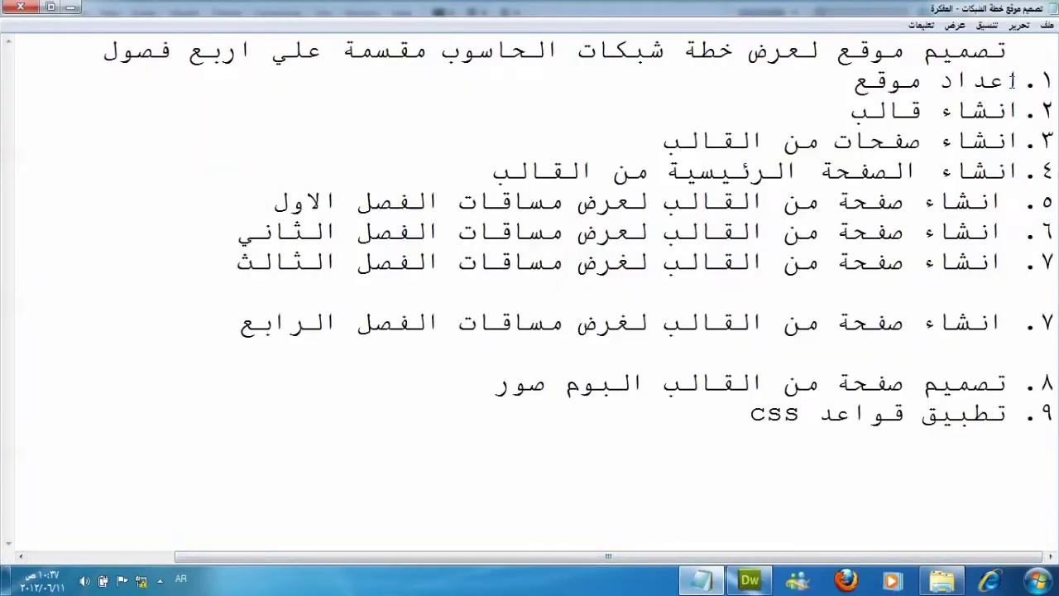
{"action": "left_click_drag", "start_coordinate": [1019, 80], "coordinate": [850, 83]}
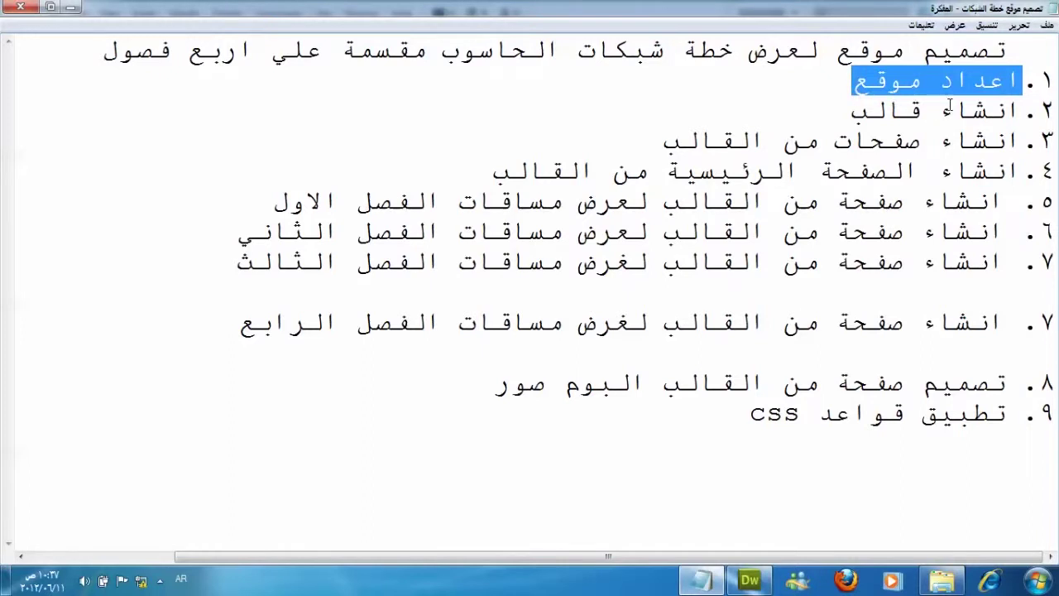
{"action": "left_click_drag", "start_coordinate": [1017, 110], "coordinate": [845, 117]}
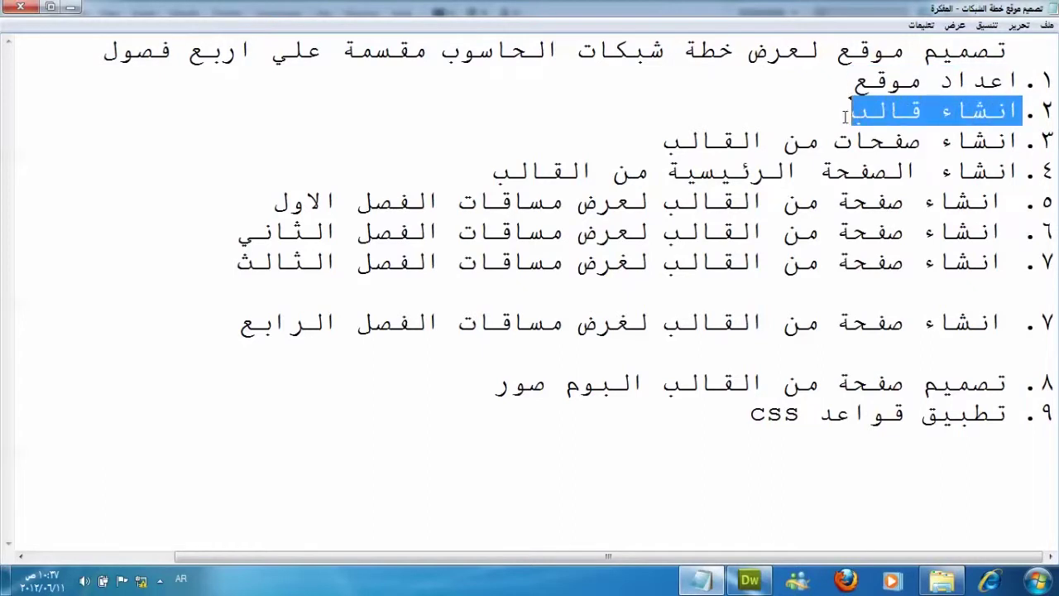
{"action": "left_click", "coordinate": [749, 579]}
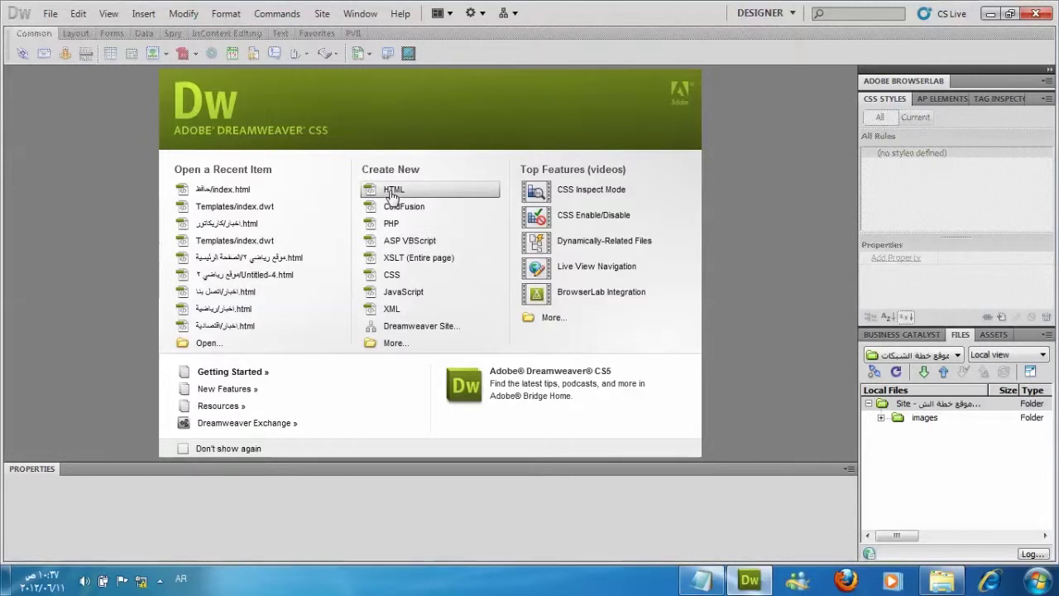
{"action": "left_click", "coordinate": [392, 195]}
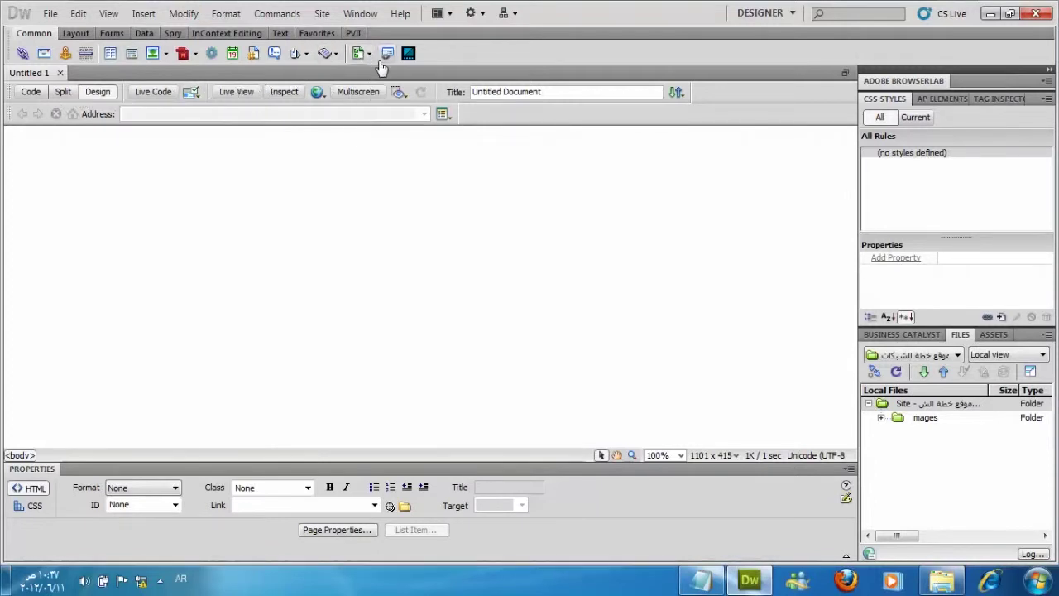
Insert a table with 3 rows and 3 columns, 85 percent wide, with a border thickness of 0.
{"action": "left_click", "coordinate": [116, 54]}
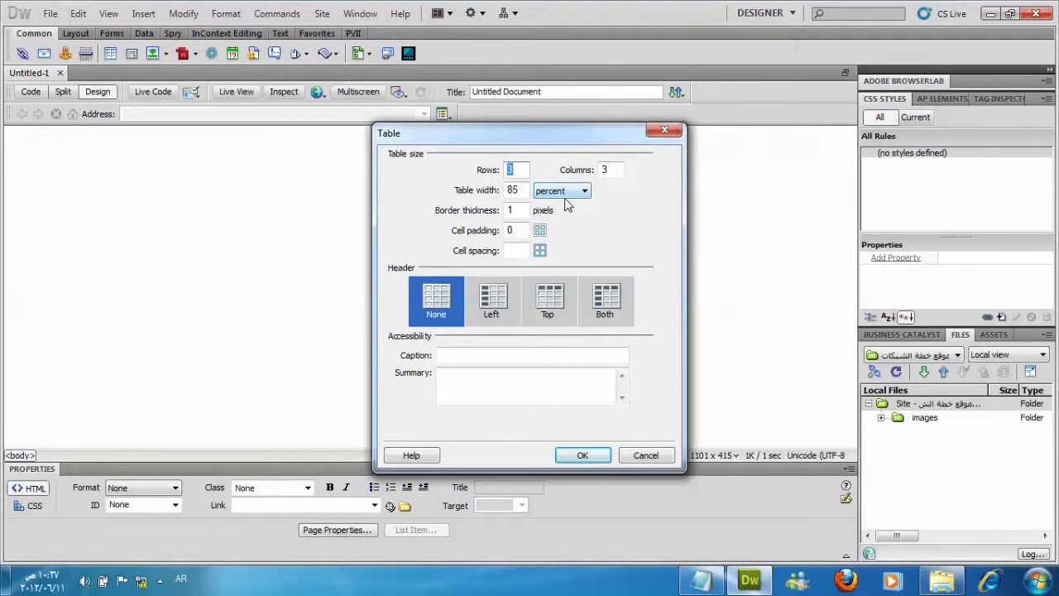
{"action": "double_click", "coordinate": [508, 212]}
{"action": "type", "text": "0"}
{"action": "left_click", "coordinate": [582, 456]}
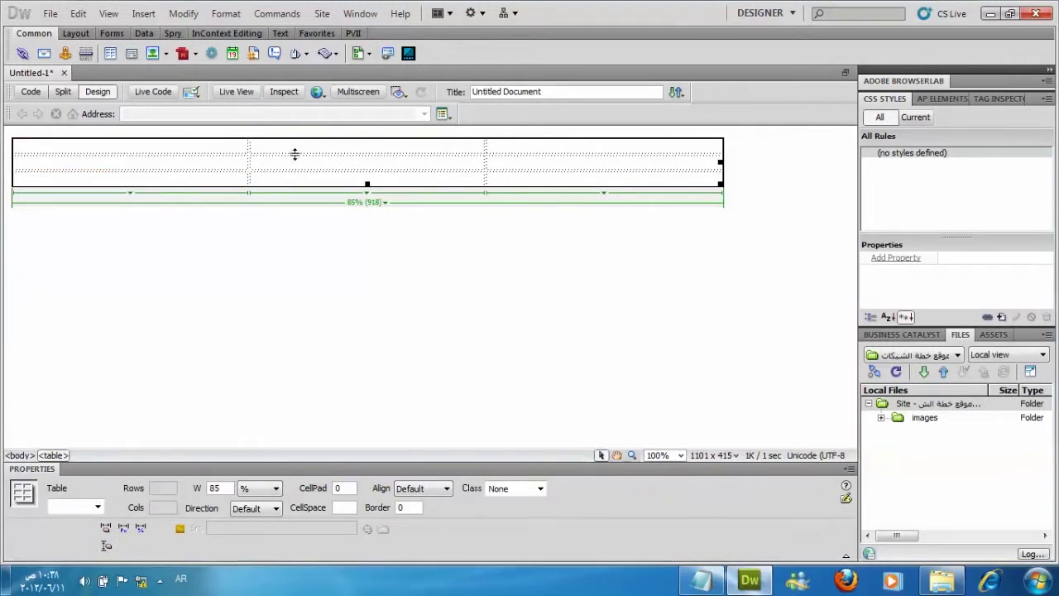
Set the whole table's direction to Right to Left and its alignment to Center.
{"action": "left_click", "coordinate": [17, 455]}
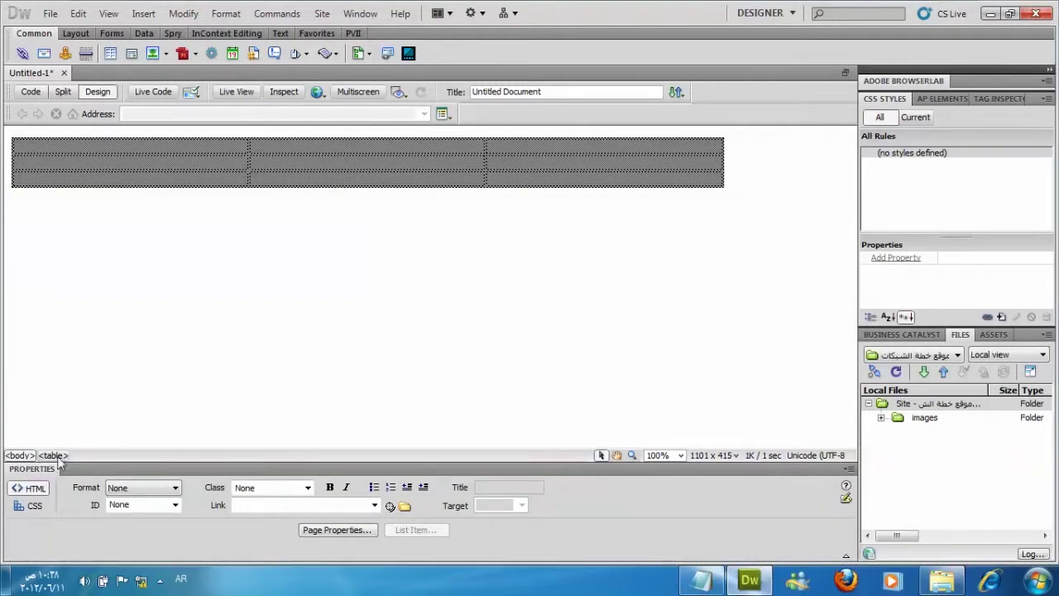
{"action": "left_click", "coordinate": [55, 456]}
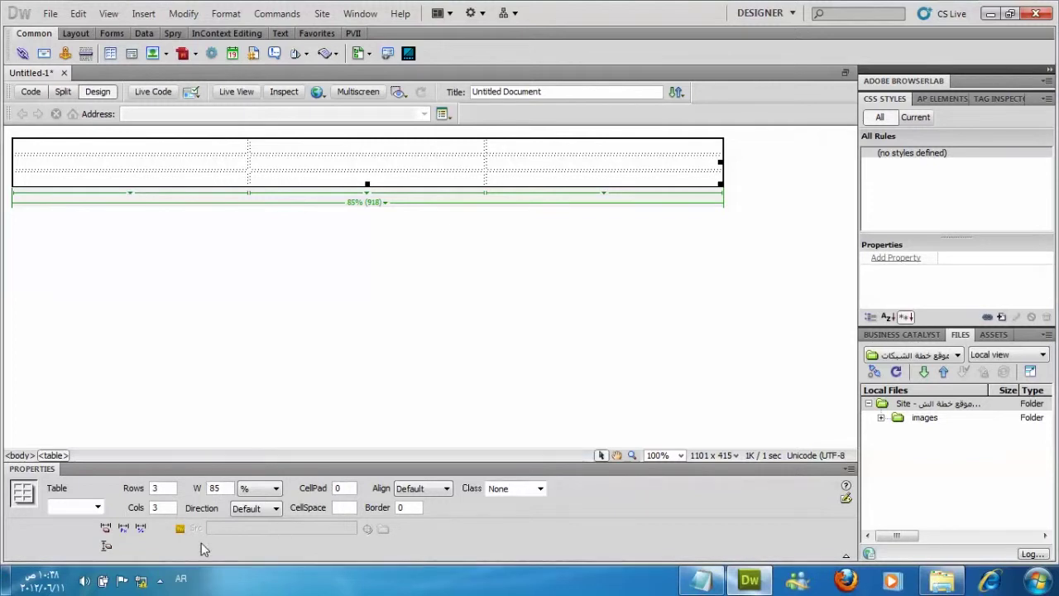
{"action": "left_click", "coordinate": [250, 510]}
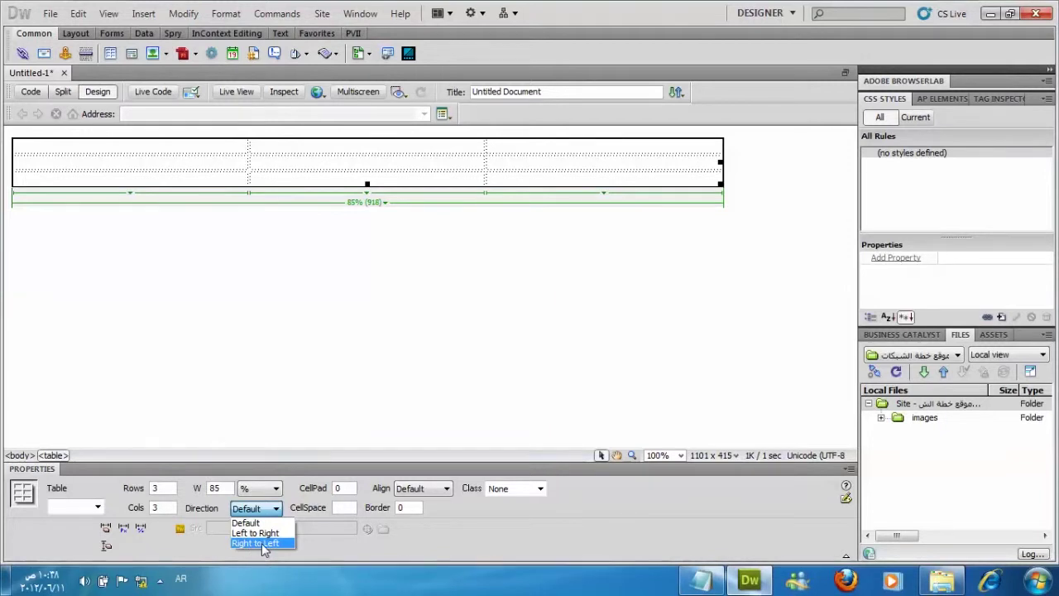
{"action": "left_click", "coordinate": [252, 543]}
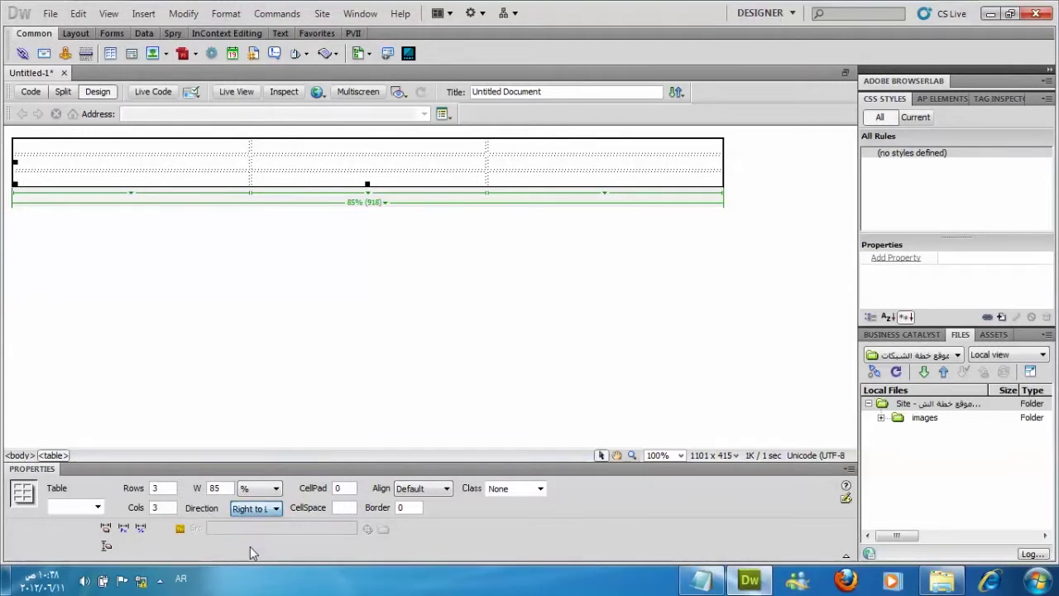
{"action": "left_click", "coordinate": [415, 492]}
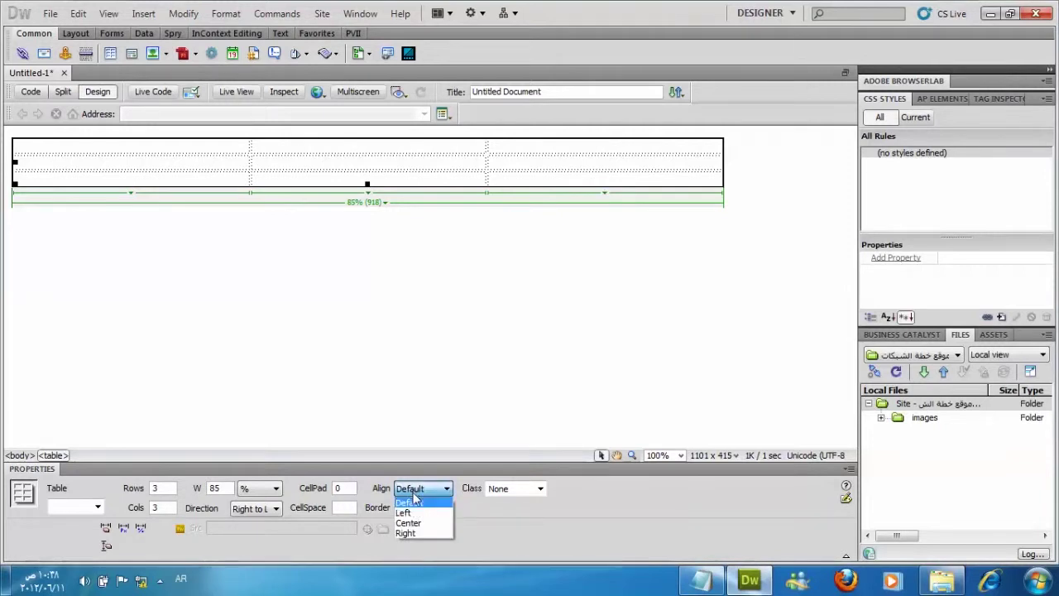
{"action": "left_click", "coordinate": [423, 525]}
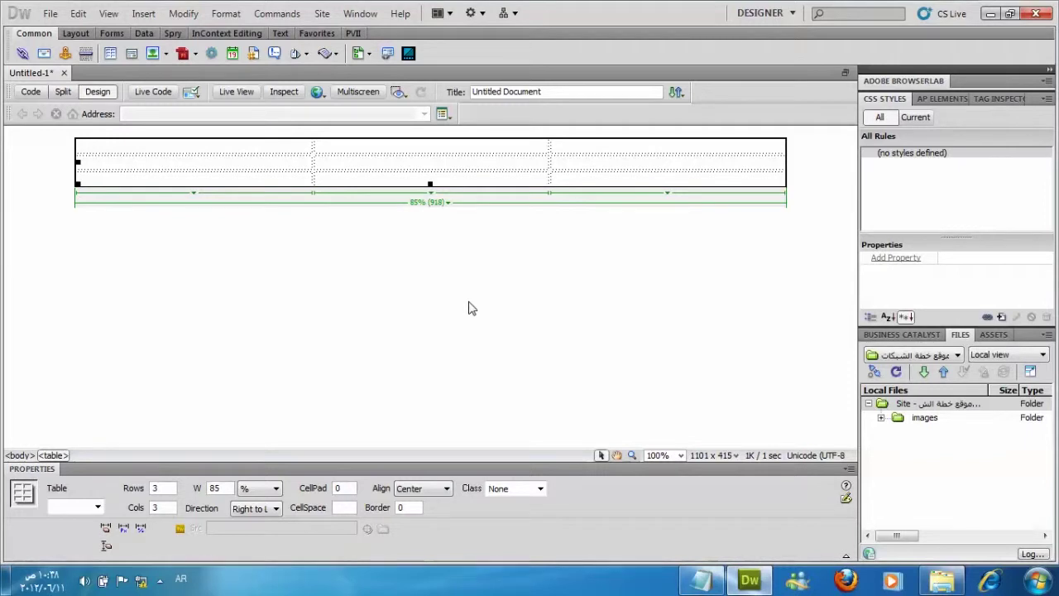
Merge the three cells of the table's top row into one, and do the same for the bottom row.
{"action": "left_click", "coordinate": [562, 145]}
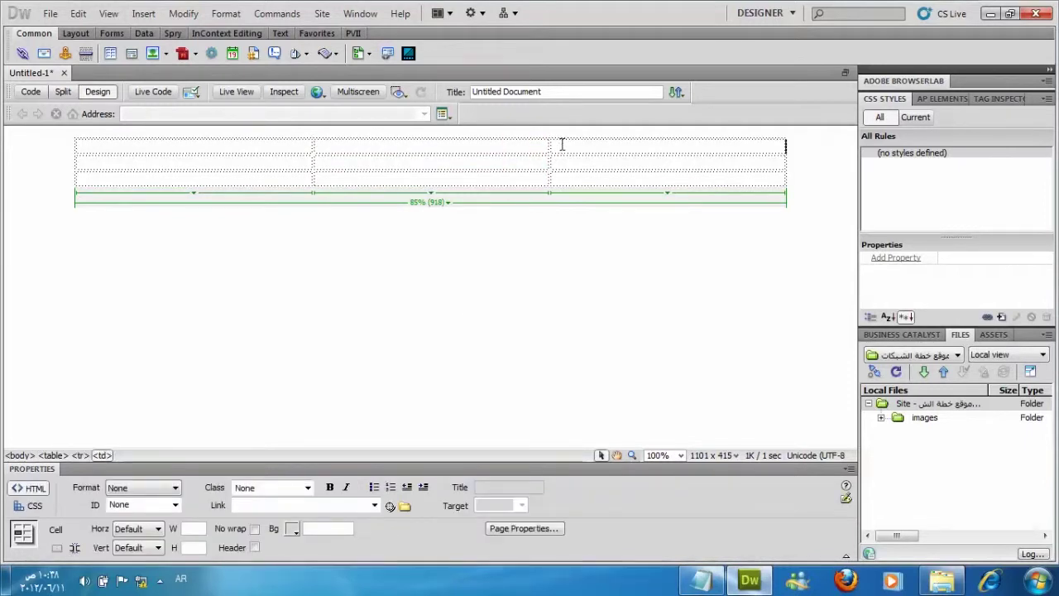
{"action": "left_click_drag", "start_coordinate": [562, 144], "coordinate": [287, 150]}
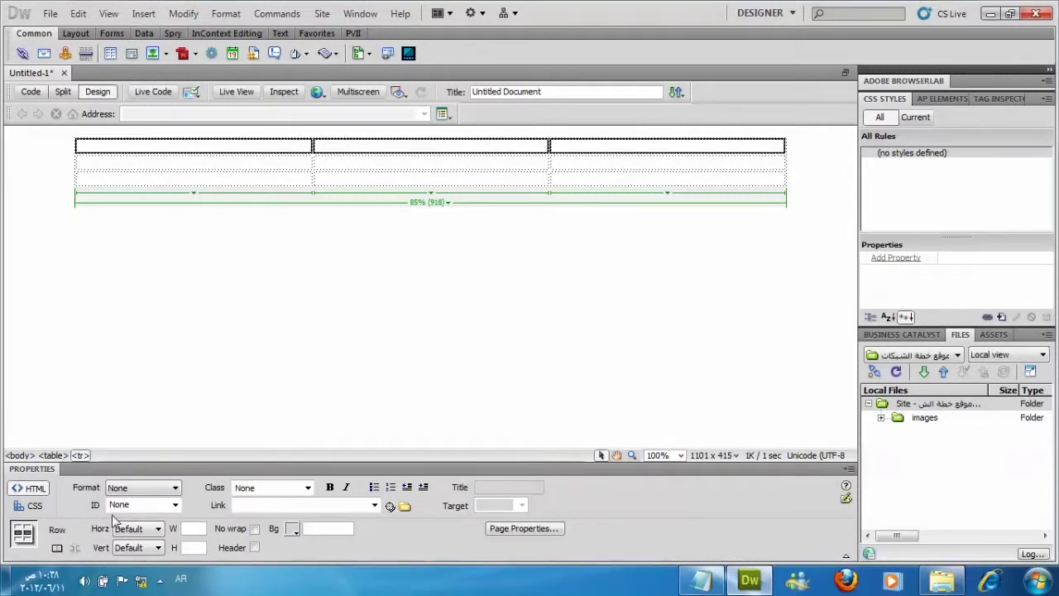
{"action": "left_click", "coordinate": [56, 552]}
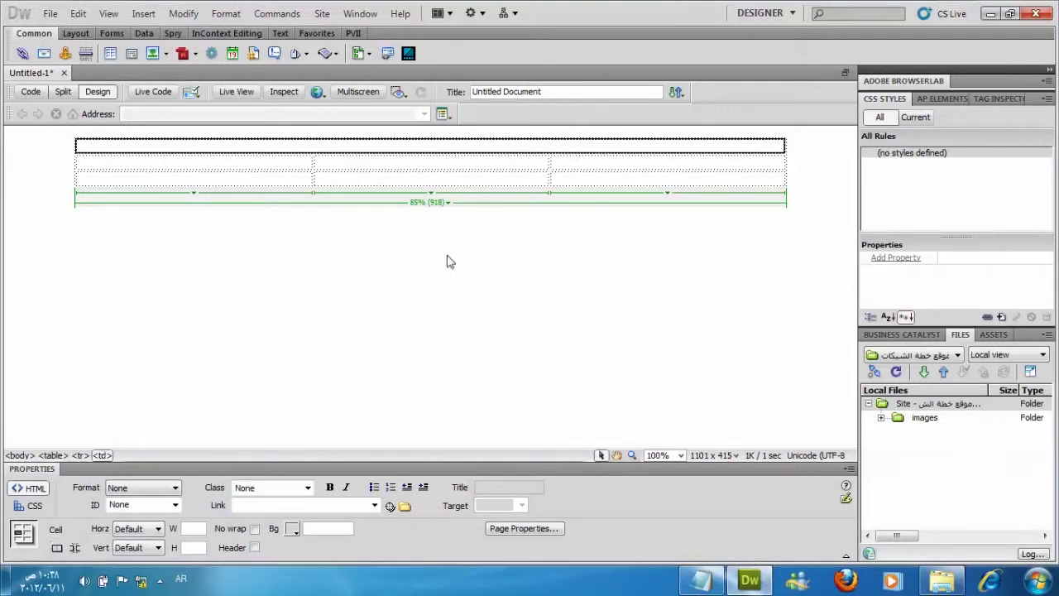
{"action": "left_click", "coordinate": [528, 172]}
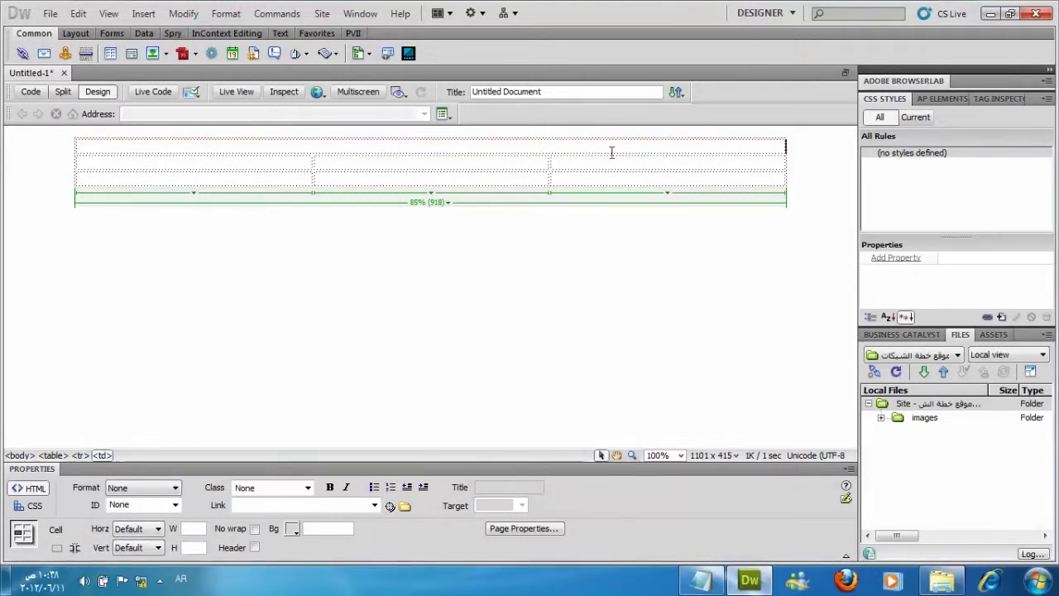
{"action": "left_click_drag", "start_coordinate": [546, 179], "coordinate": [291, 177]}
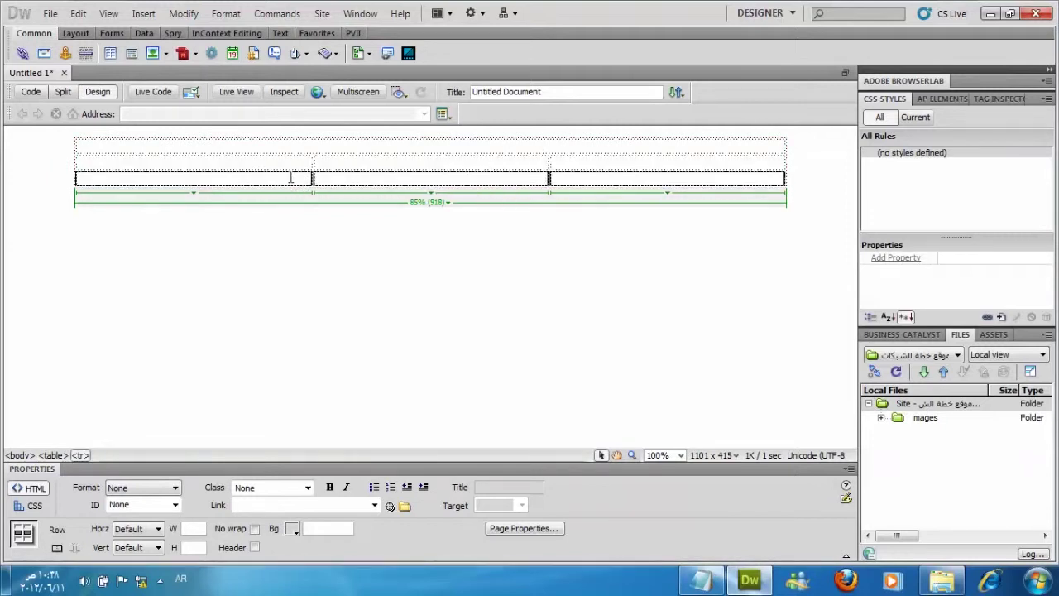
{"action": "left_click", "coordinate": [56, 550]}
{"action": "left_click", "coordinate": [470, 156]}
{"action": "left_click", "coordinate": [468, 175]}
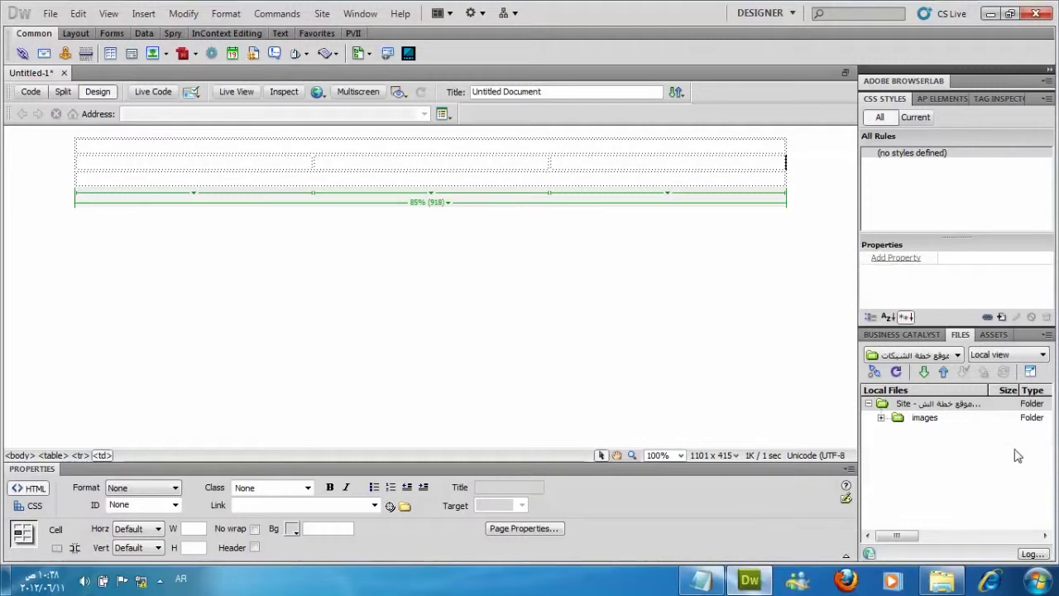
Check the site's images folder, switch to Windows Explorer and open the هيدر folder in the Pictures library.
{"action": "left_click", "coordinate": [883, 407]}
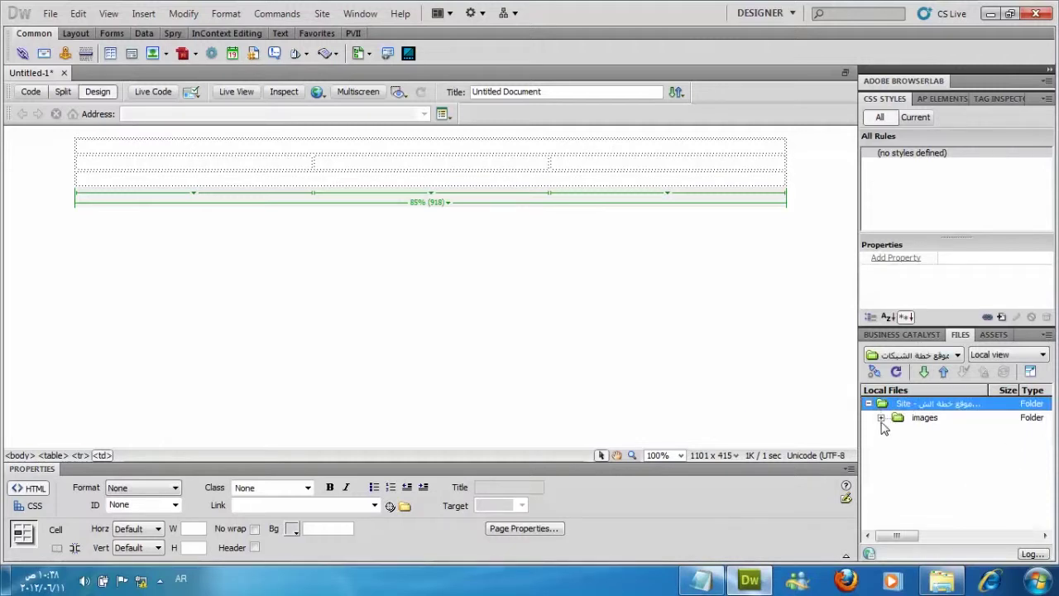
{"action": "left_click", "coordinate": [899, 418]}
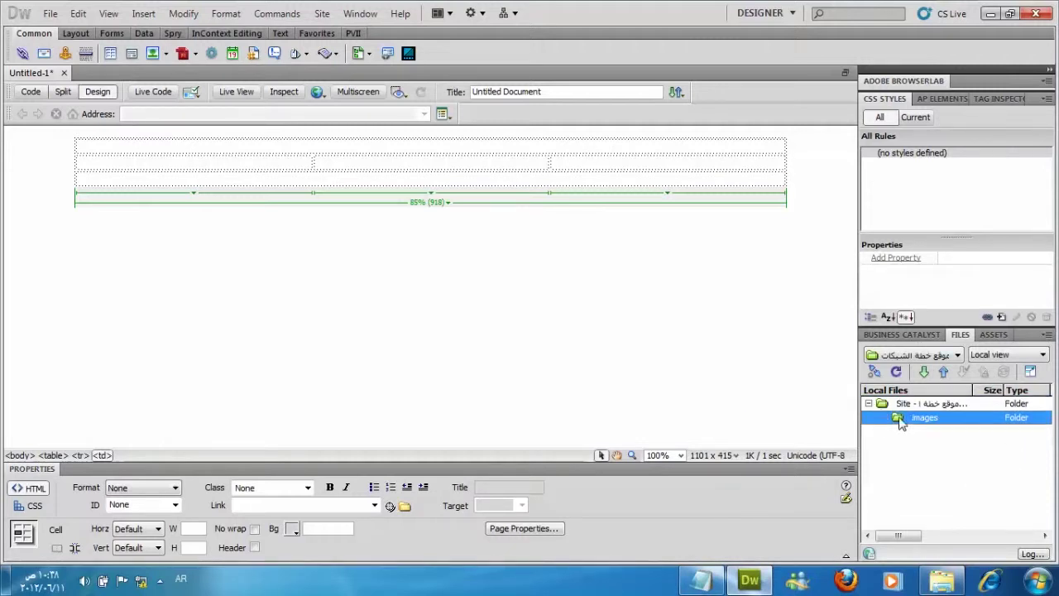
{"action": "left_click", "coordinate": [622, 149]}
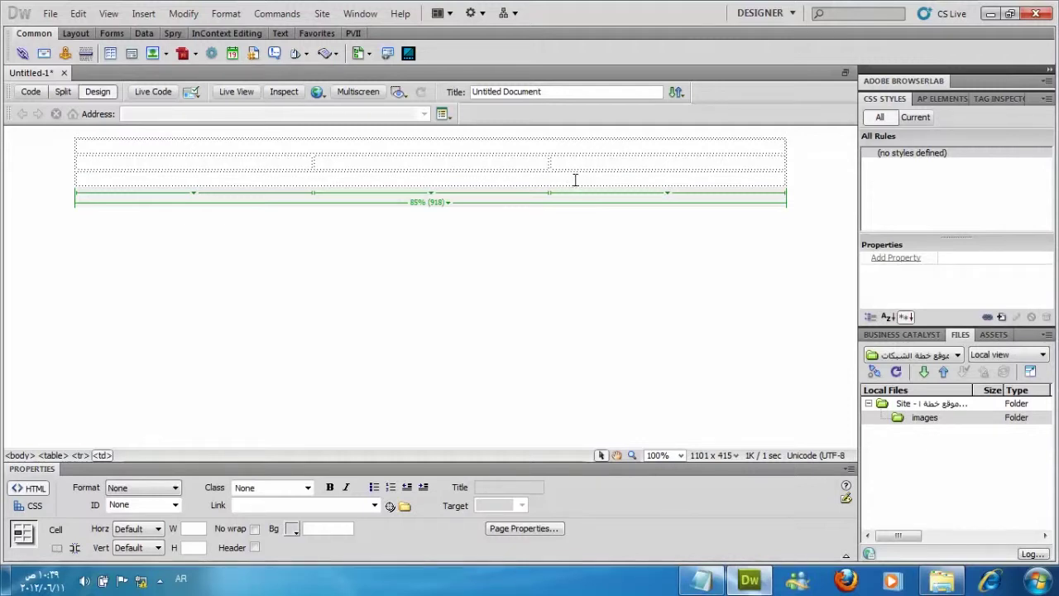
{"action": "left_click", "coordinate": [992, 14]}
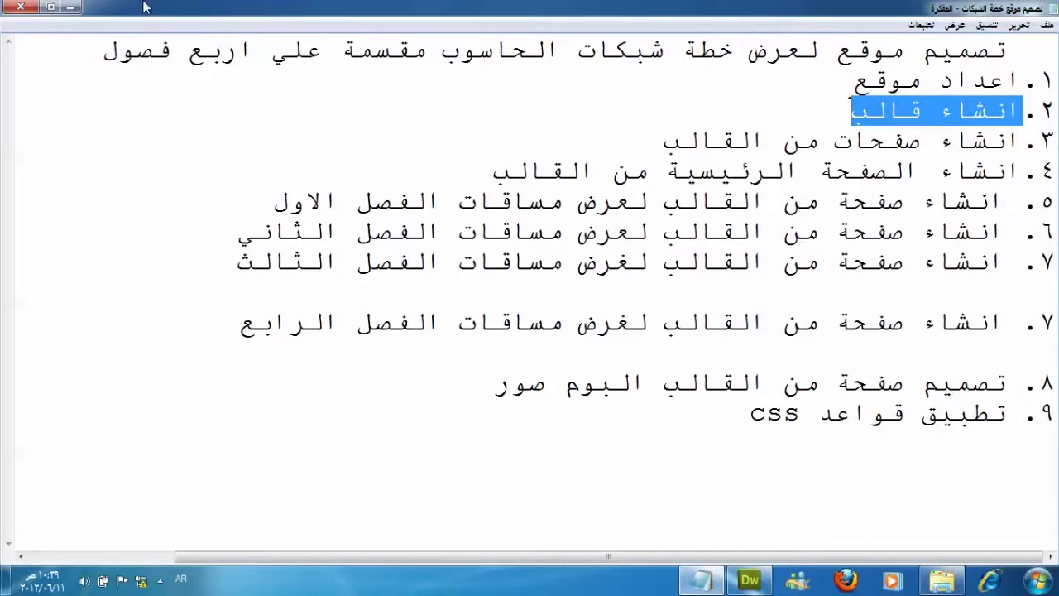
{"action": "left_click", "coordinate": [71, 6]}
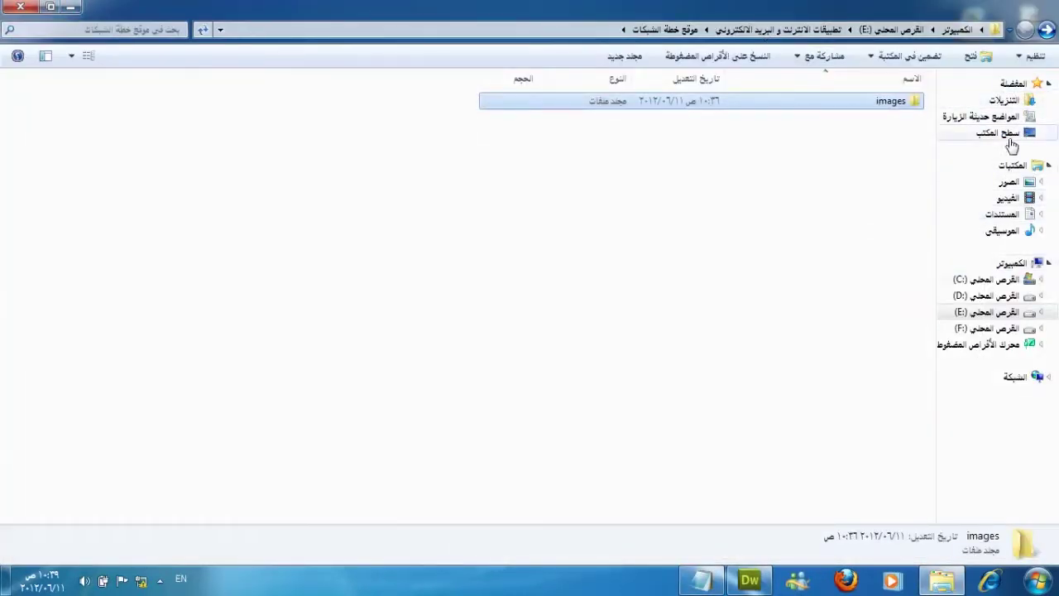
{"action": "left_click", "coordinate": [1019, 182]}
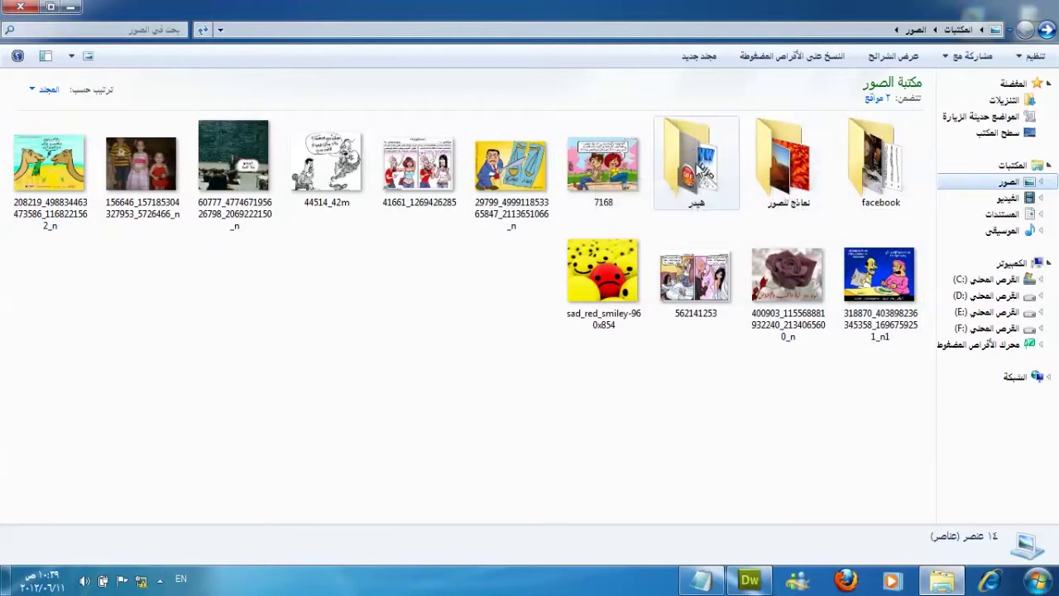
{"action": "double_click", "coordinate": [691, 161]}
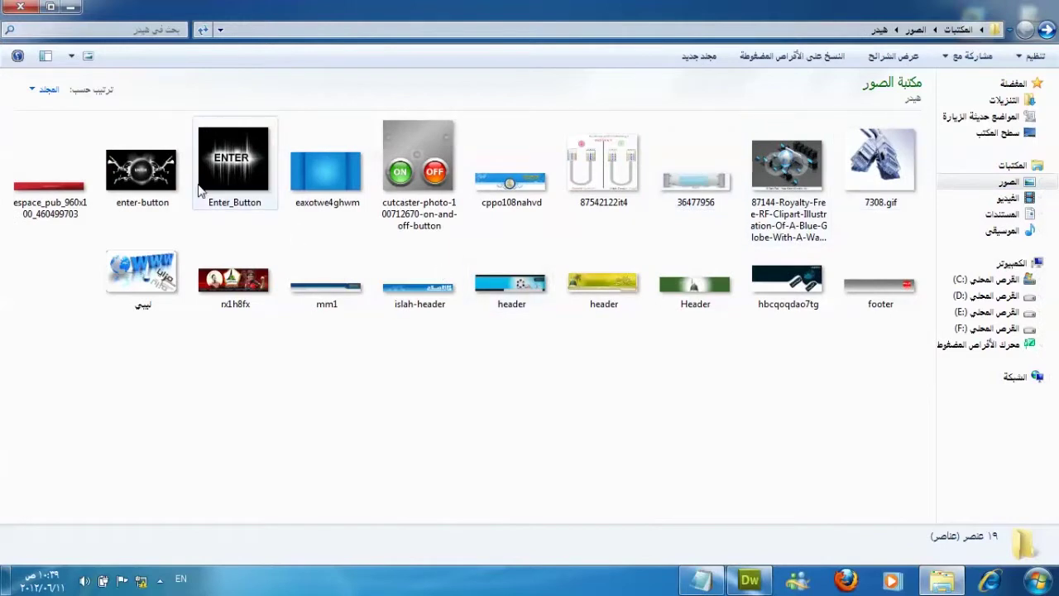
Copy the ليبي and rx1h8fx images together from the هيدر folder.
{"action": "left_click", "coordinate": [145, 279]}
{"action": "right_click", "coordinate": [147, 277]}
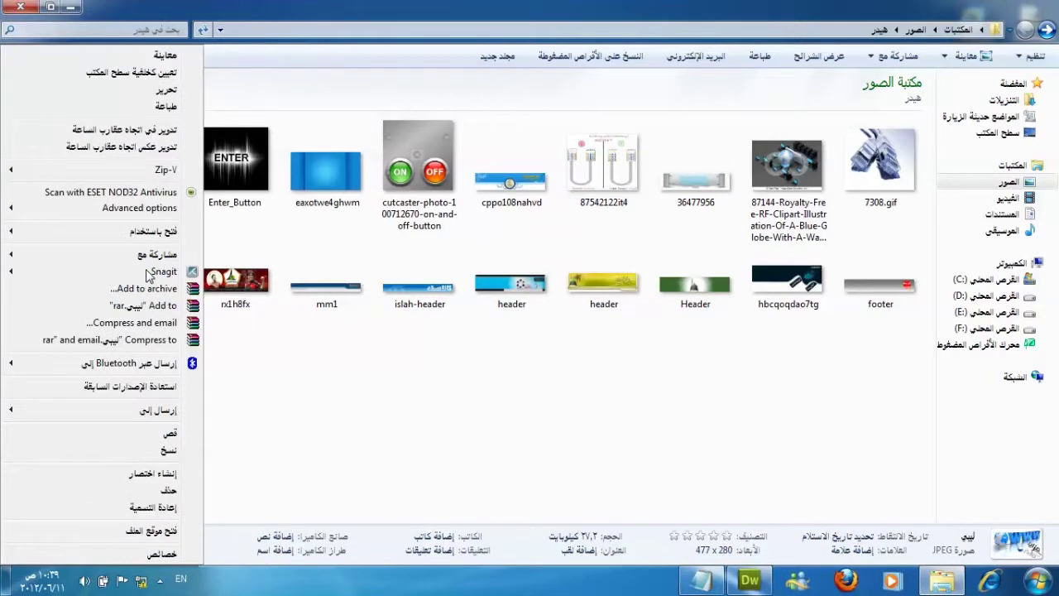
{"action": "left_click", "coordinate": [265, 406]}
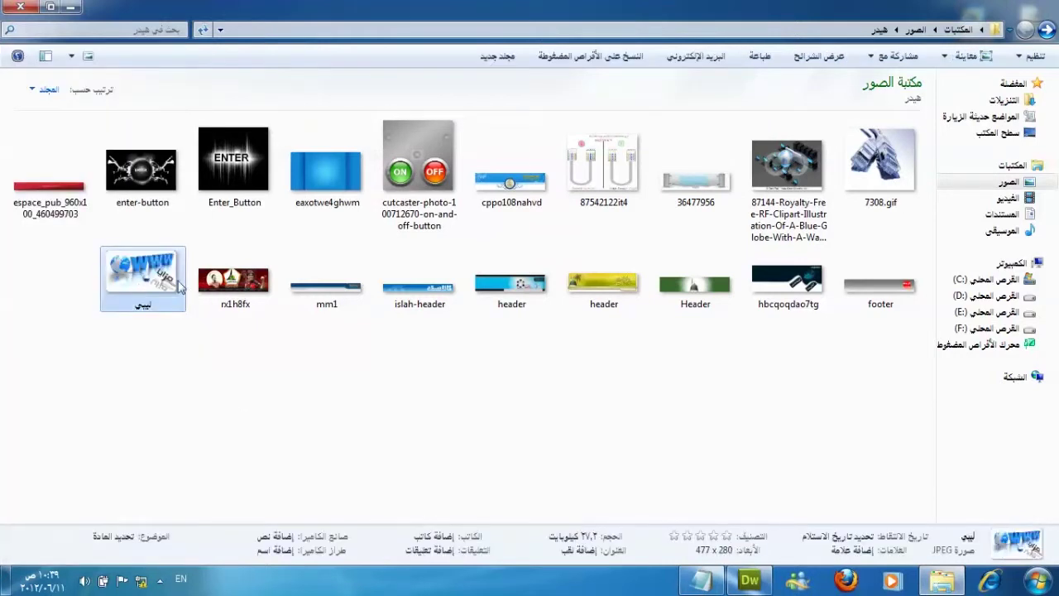
{"action": "left_click", "coordinate": [252, 300], "text": "ctrl"}
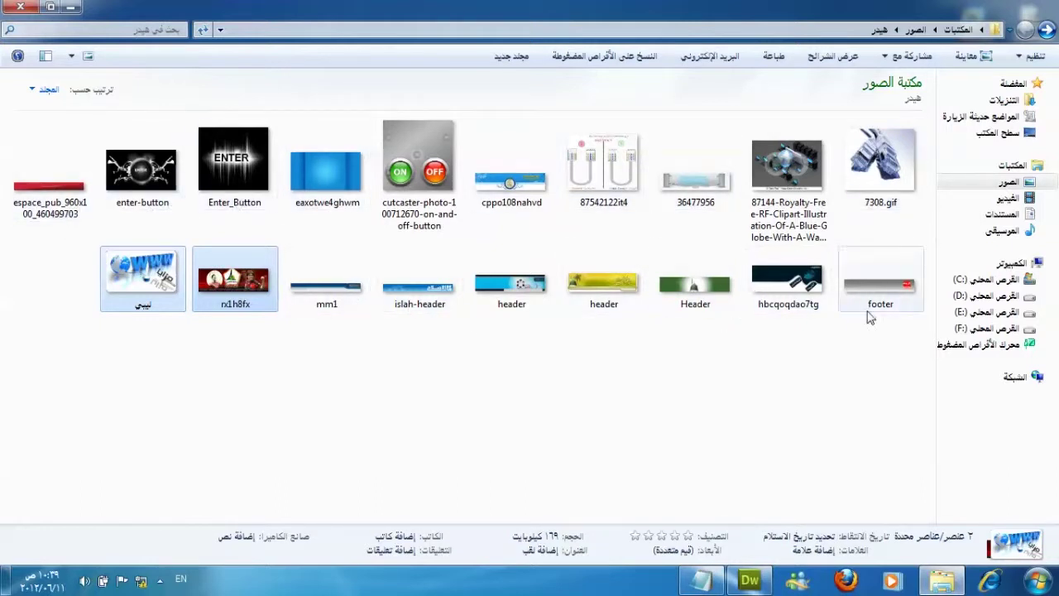
{"action": "right_click", "coordinate": [245, 285]}
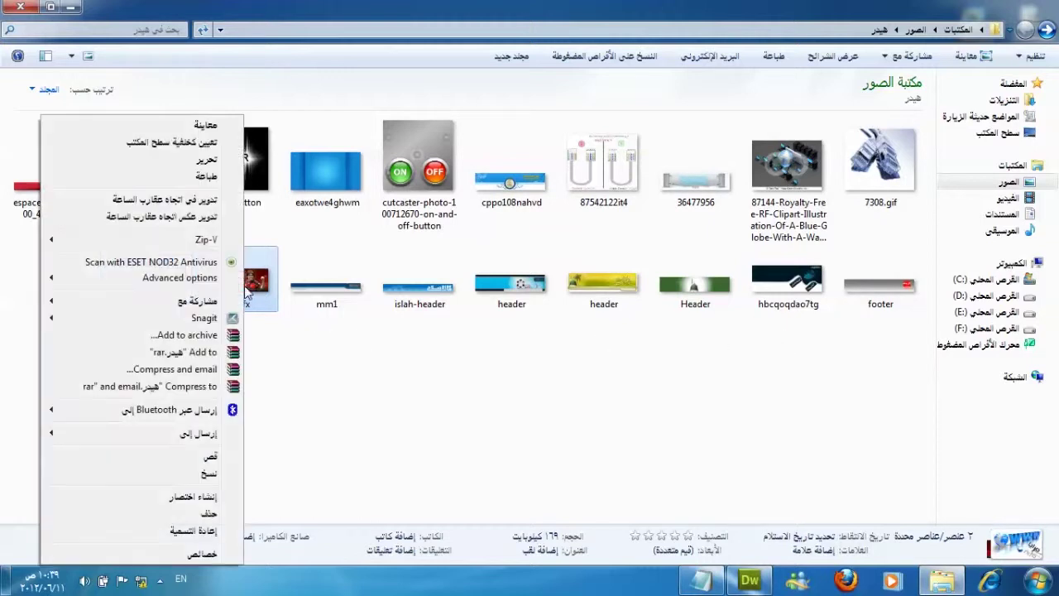
{"action": "left_click", "coordinate": [202, 473]}
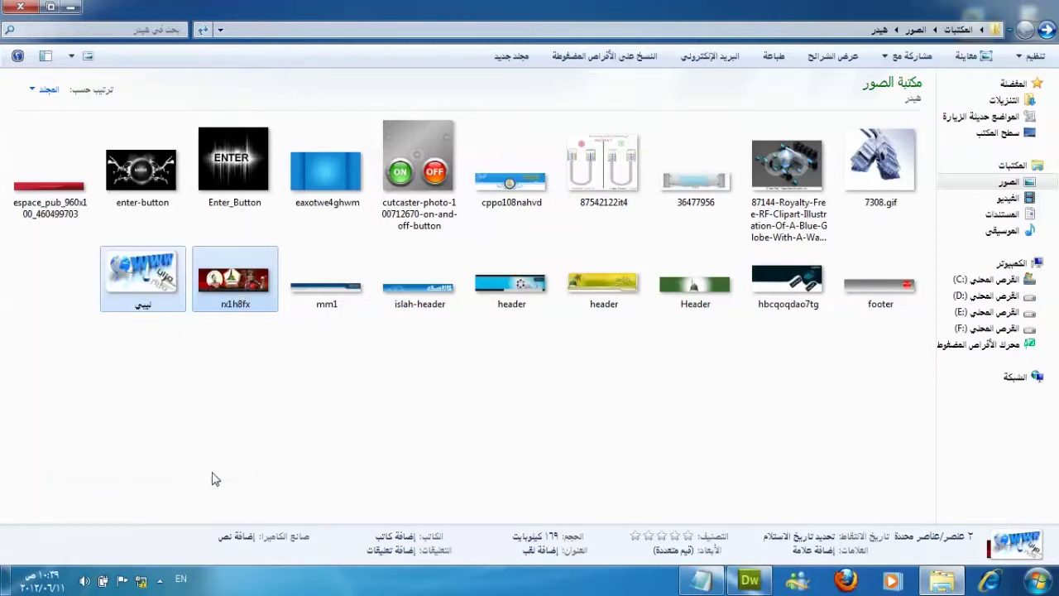
Paste the copied images into the images folder of موقع خطة الشبكات, inside تطبيقات الانترنت و البريد الالكتروني on drive E.
{"action": "left_click", "coordinate": [972, 347]}
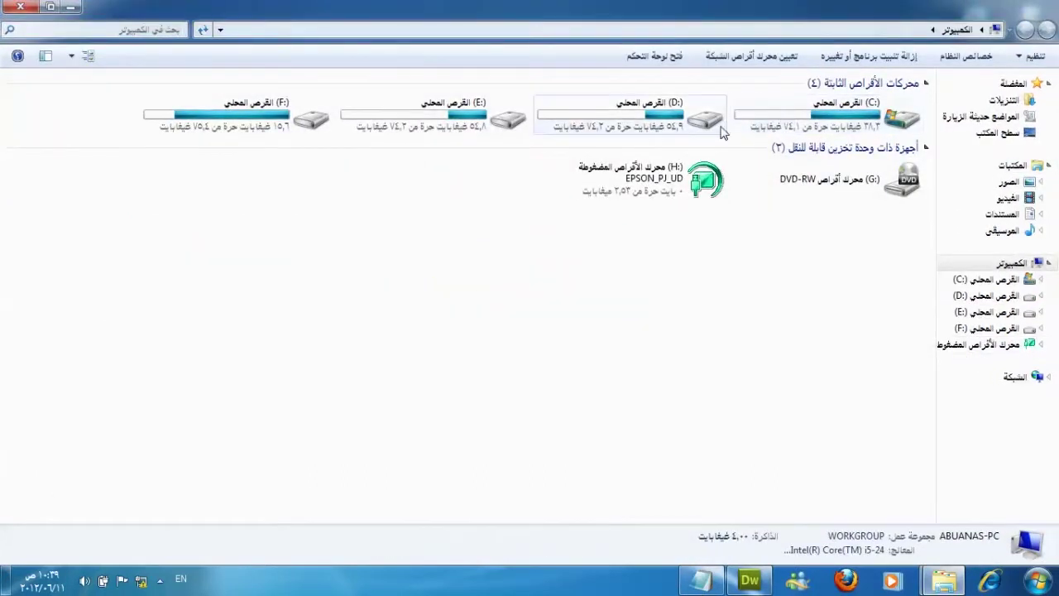
{"action": "double_click", "coordinate": [522, 118]}
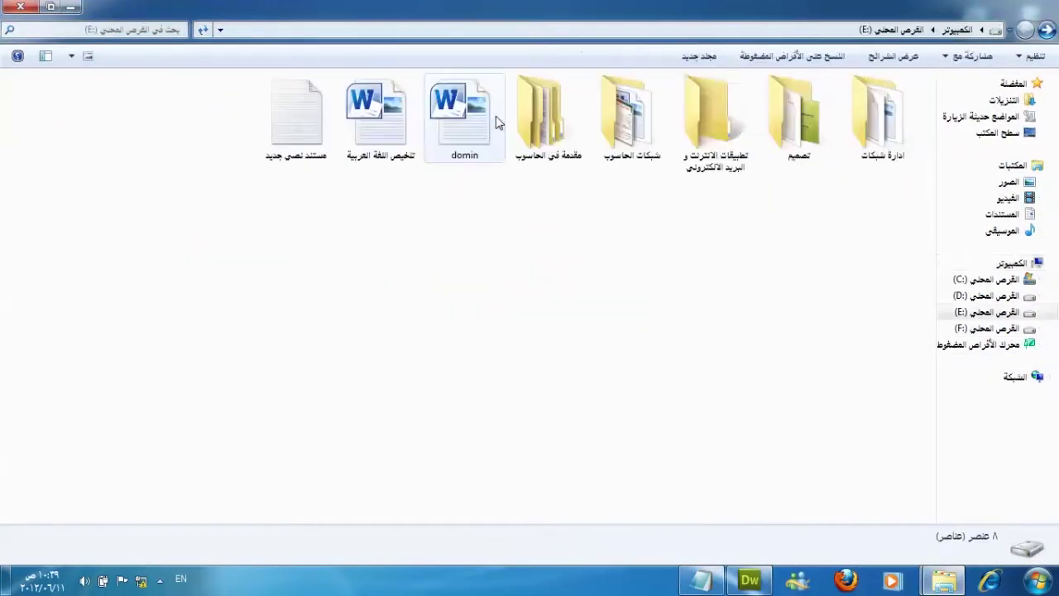
{"action": "double_click", "coordinate": [727, 114]}
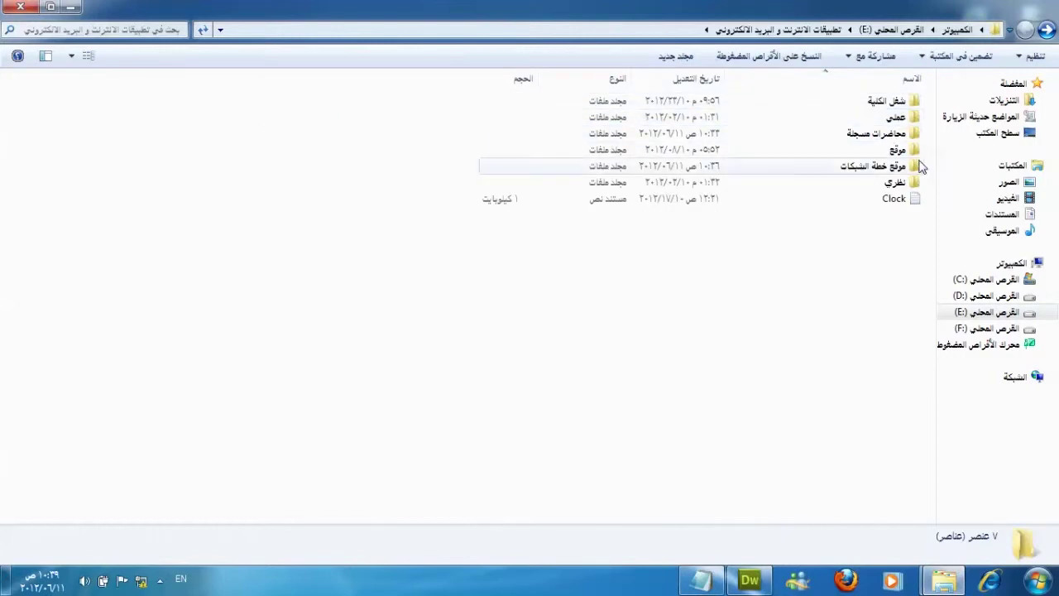
{"action": "double_click", "coordinate": [916, 167]}
{"action": "key", "text": "Down"}
{"action": "key", "text": "Return"}
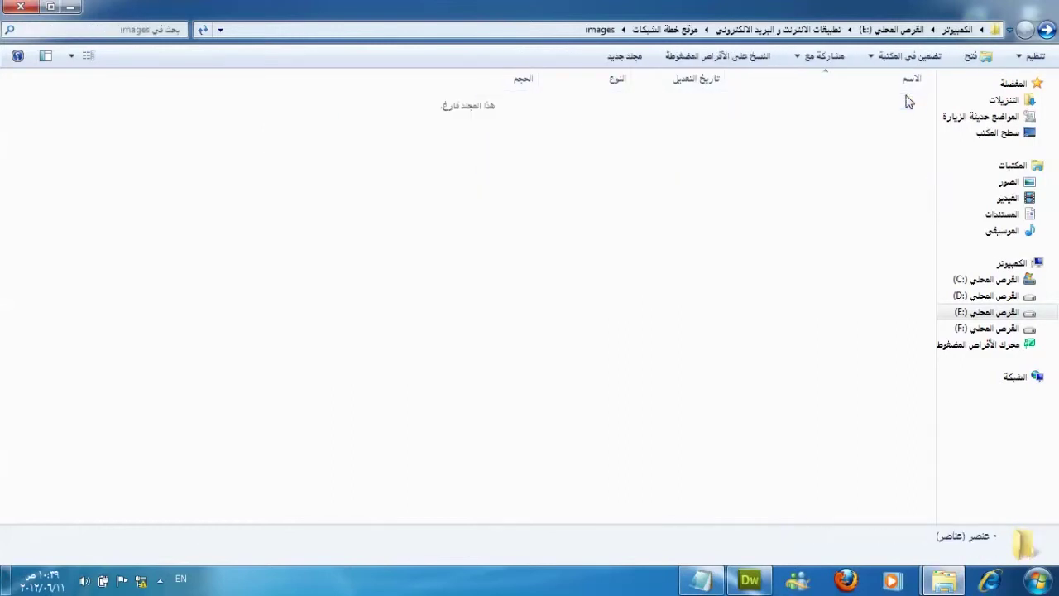
{"action": "right_click", "coordinate": [765, 182]}
{"action": "left_click", "coordinate": [733, 286]}
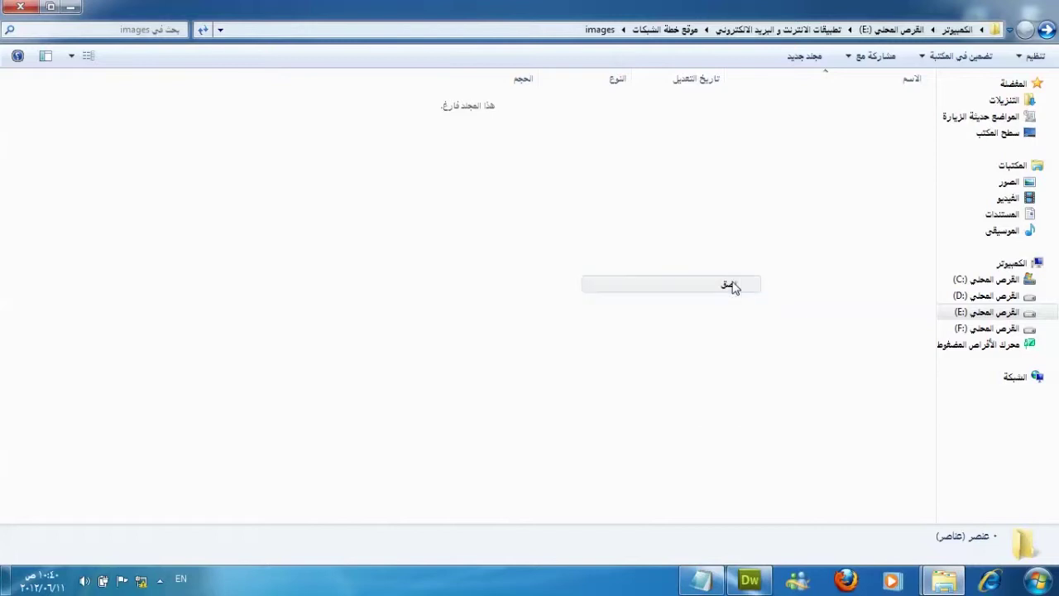
{"action": "left_click", "coordinate": [765, 273]}
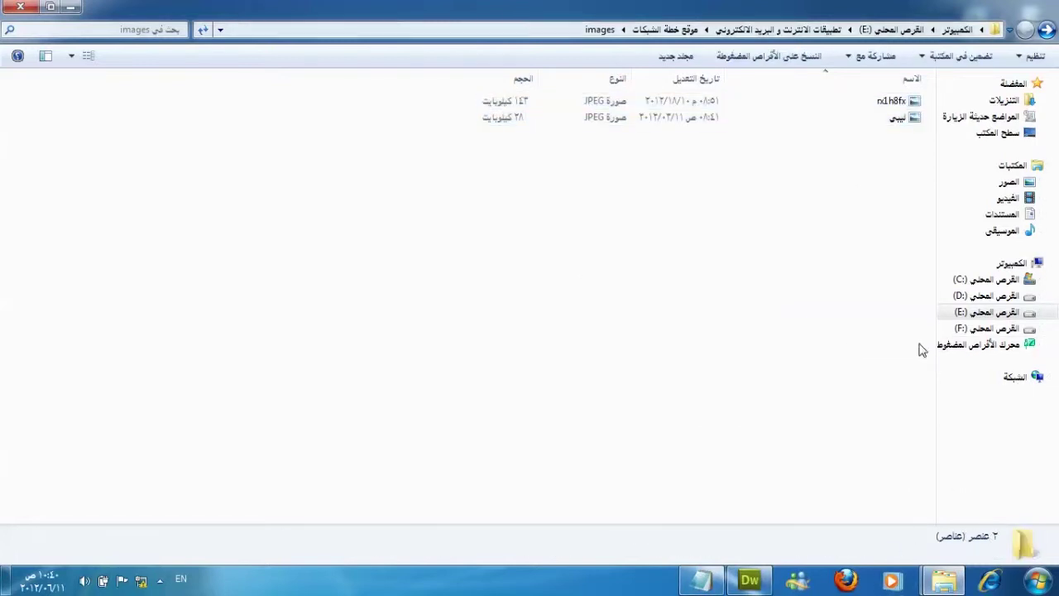
Copy the cppo108nahvd image from the هيدر folder into the site's images folder.
{"action": "mouse_move", "coordinate": [943, 579]}
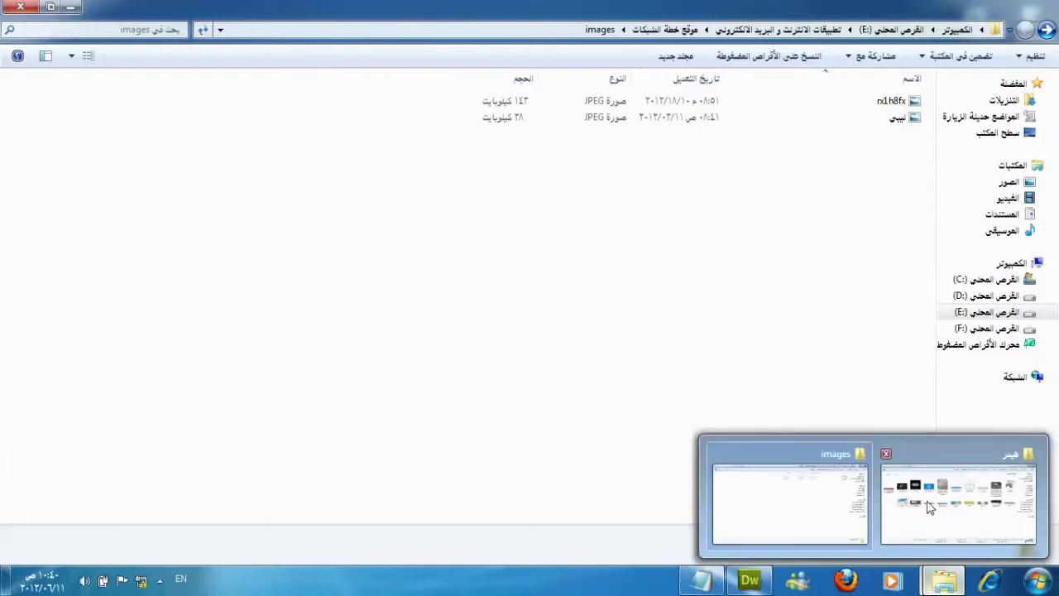
{"action": "left_click", "coordinate": [931, 504]}
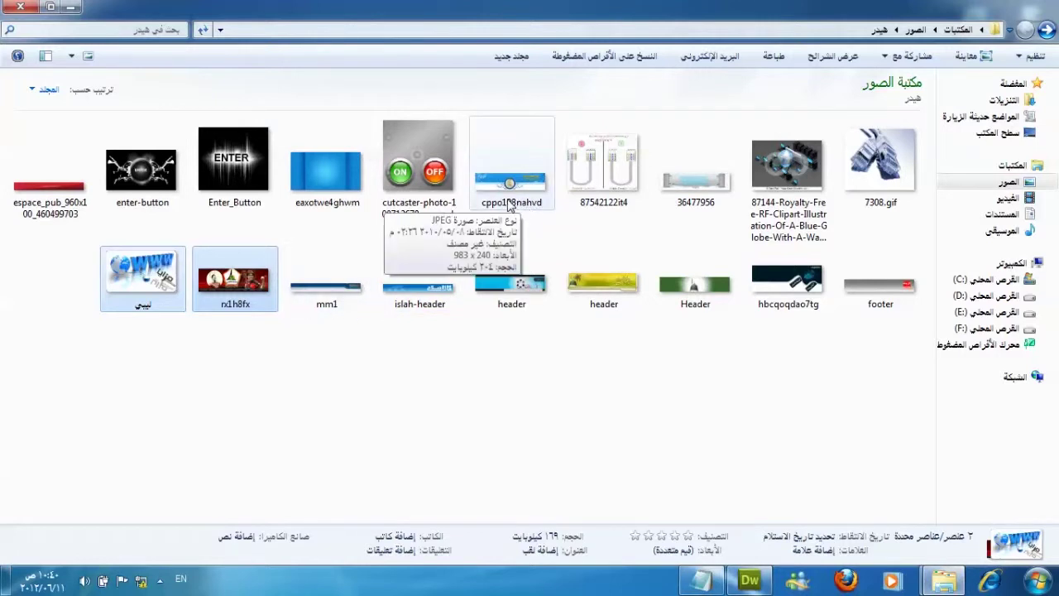
{"action": "left_click", "coordinate": [510, 206]}
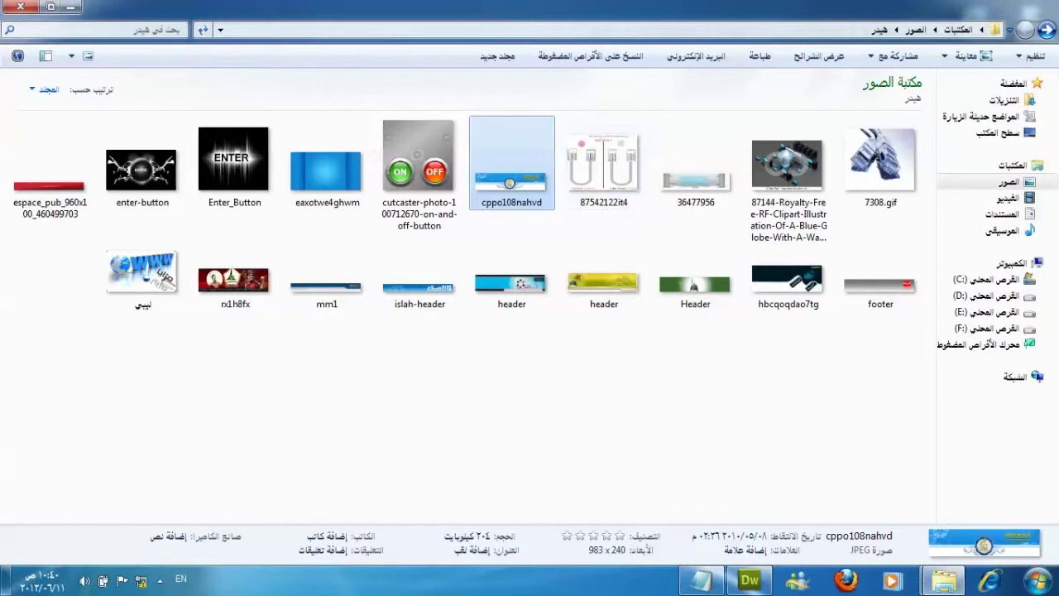
{"action": "mouse_move", "coordinate": [943, 580]}
{"action": "left_click", "coordinate": [806, 514]}
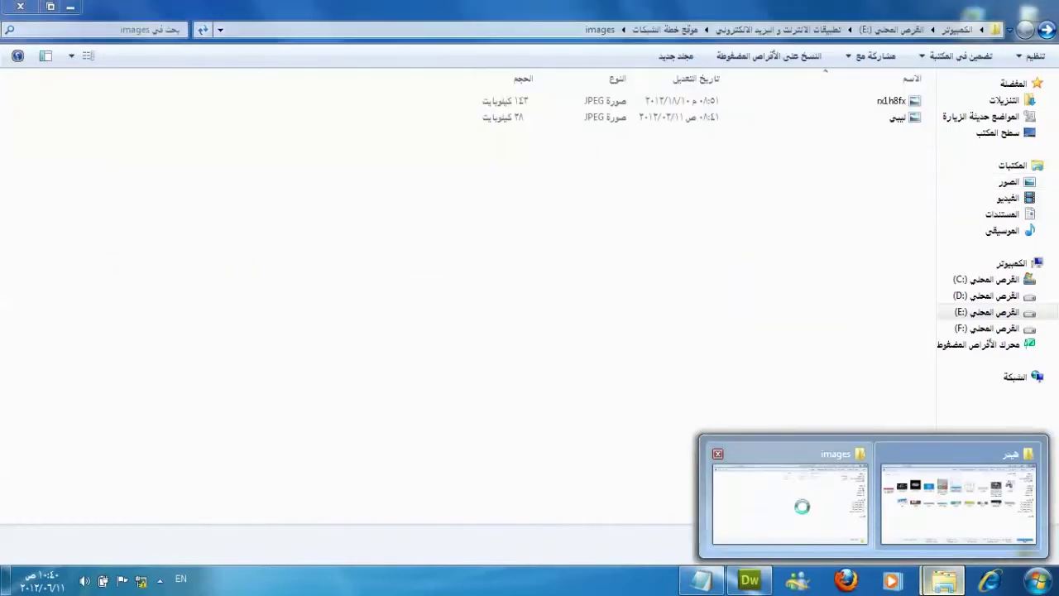
{"action": "key", "text": "ctrl+v"}
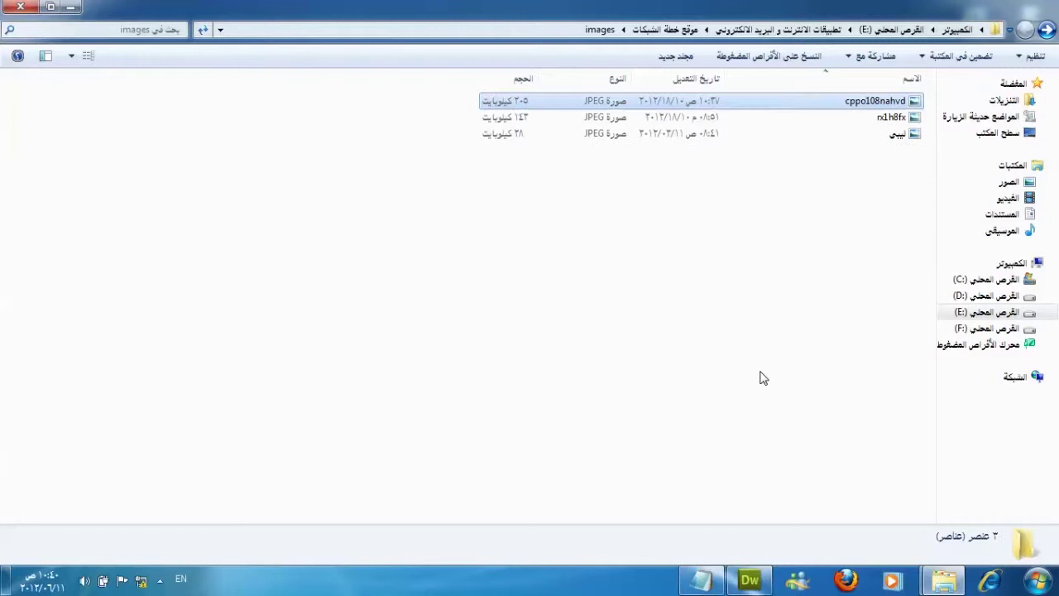
{"action": "left_click", "coordinate": [763, 378]}
Switch to Dreamweaver, insert cppo108nahvd.jpg from the refreshed site files into the top row without alternate text, and reduce its height to about 129 pixels.
{"action": "left_click", "coordinate": [749, 582]}
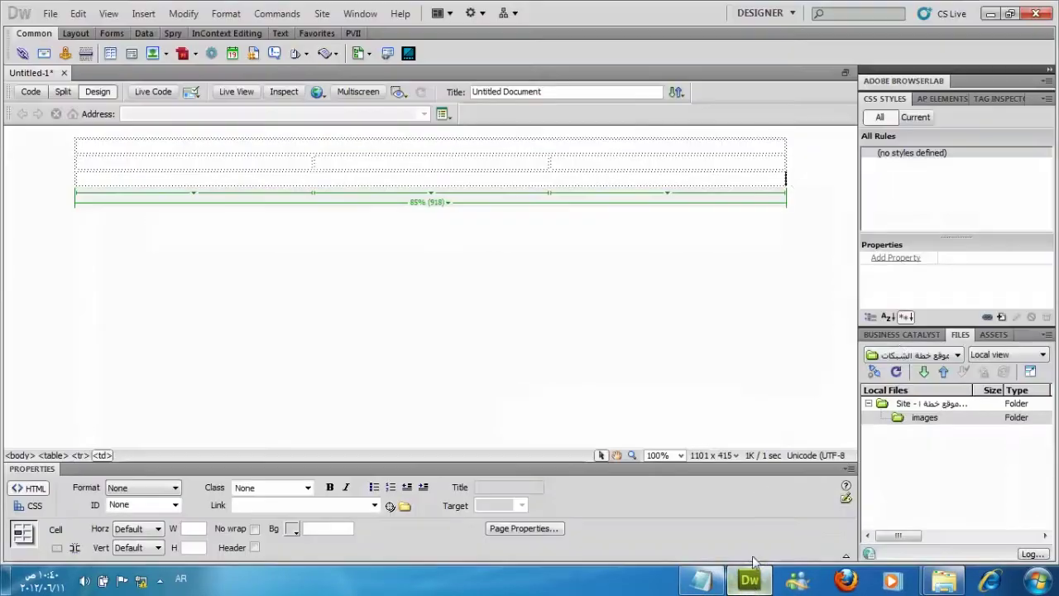
{"action": "left_click", "coordinate": [896, 372]}
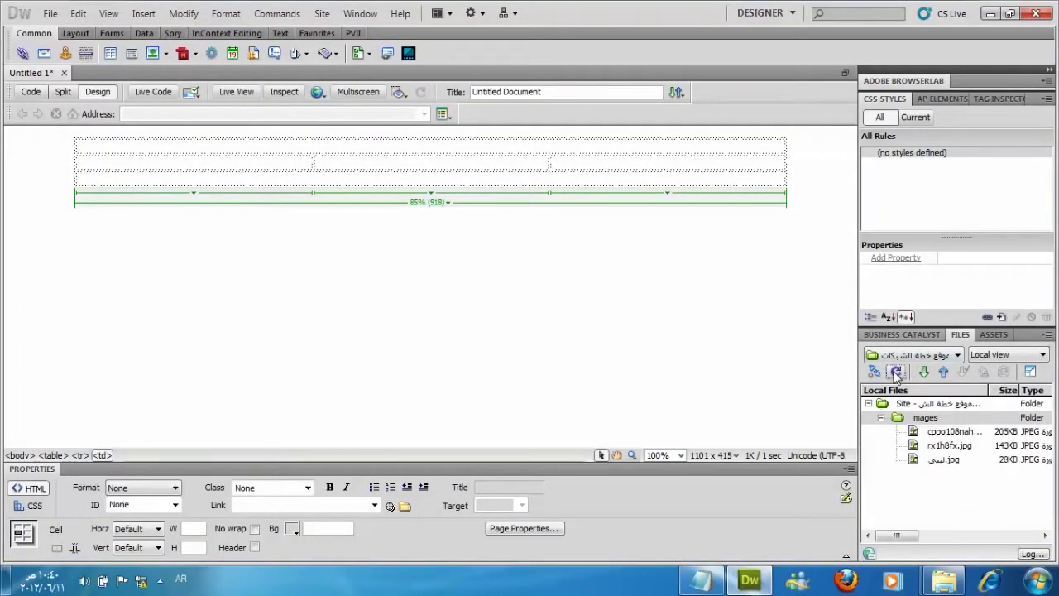
{"action": "left_click", "coordinate": [915, 434]}
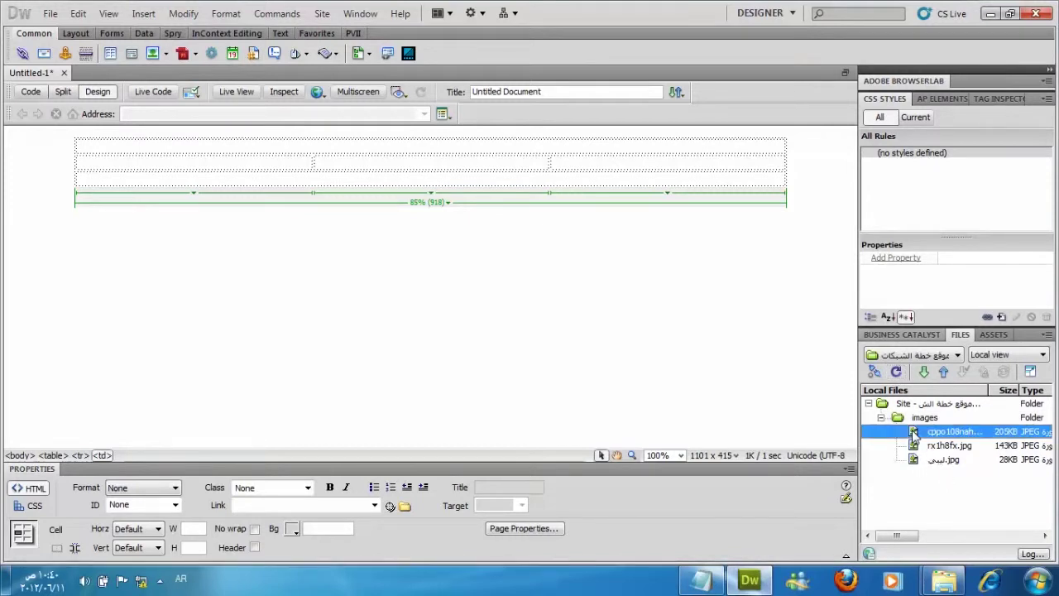
{"action": "left_click_drag", "start_coordinate": [915, 434], "coordinate": [672, 147]}
{"action": "left_click", "coordinate": [528, 337]}
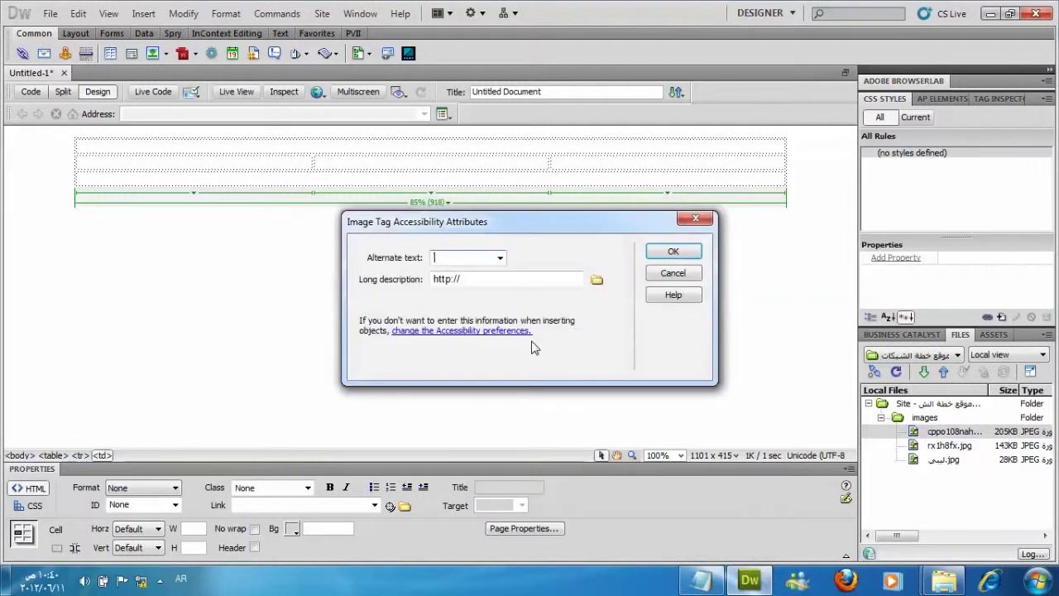
{"action": "left_click", "coordinate": [676, 252]}
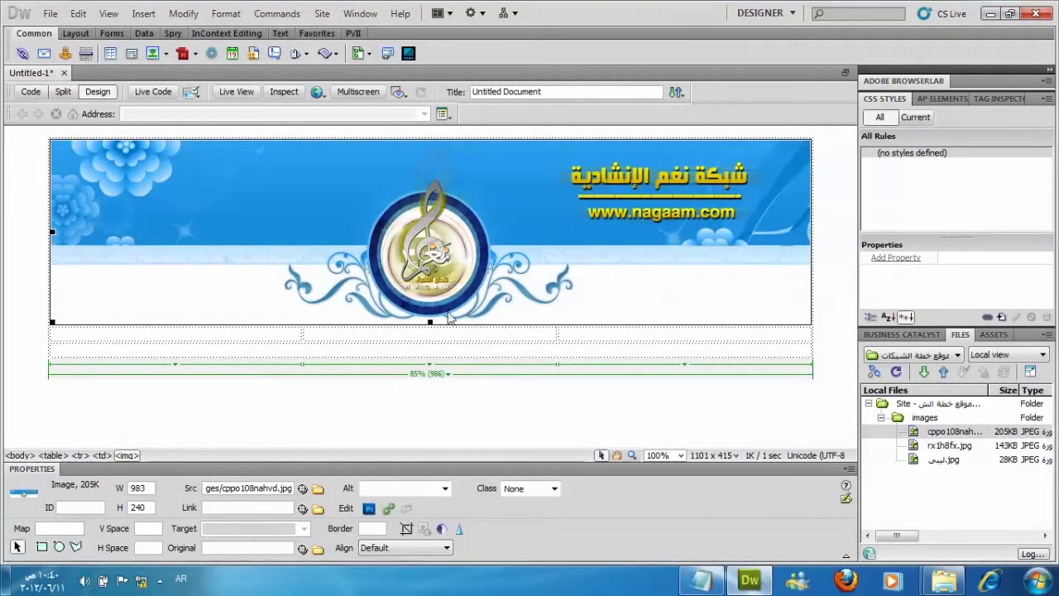
{"action": "left_click_drag", "start_coordinate": [430, 322], "coordinate": [420, 234]}
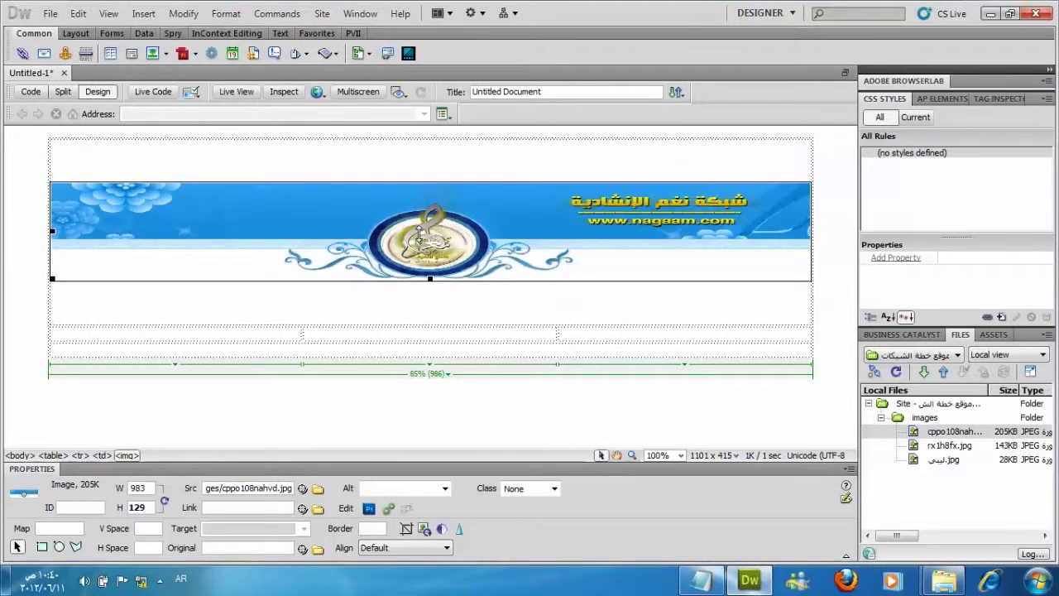
Insert rx1h8fx.jpg into the table's bottom row without alternate text and resize it to about 981 by 86 pixels.
{"action": "left_click", "coordinate": [439, 329]}
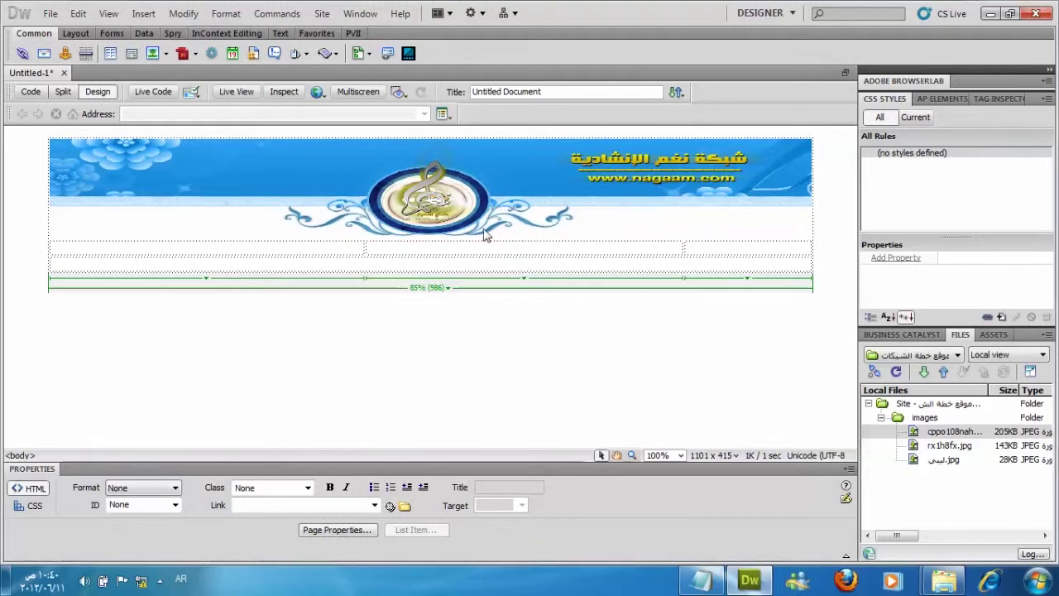
{"action": "left_click", "coordinate": [421, 264]}
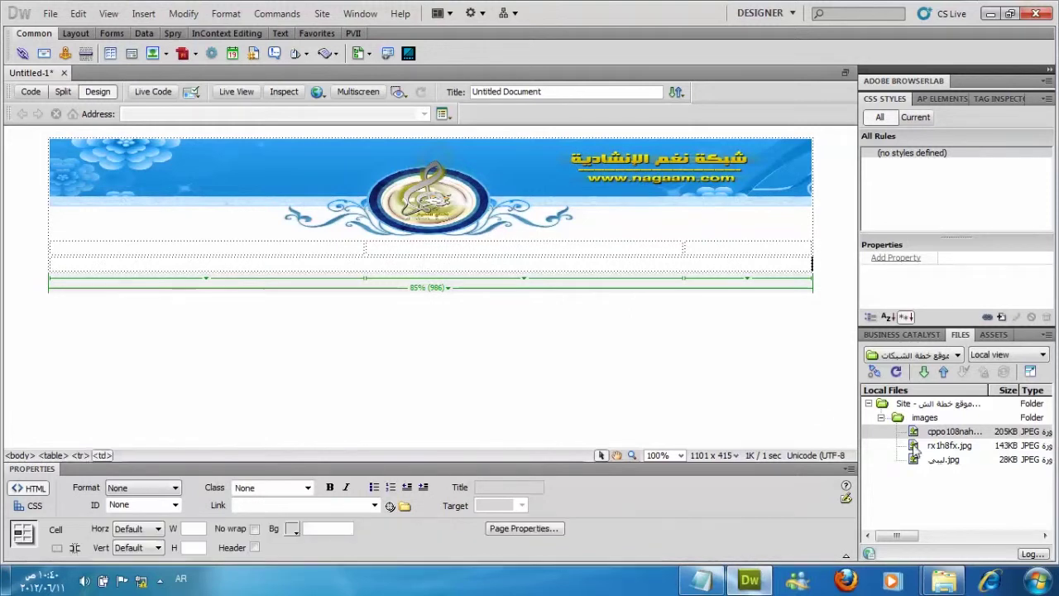
{"action": "left_click_drag", "start_coordinate": [917, 447], "coordinate": [606, 267]}
{"action": "left_click", "coordinate": [528, 338]}
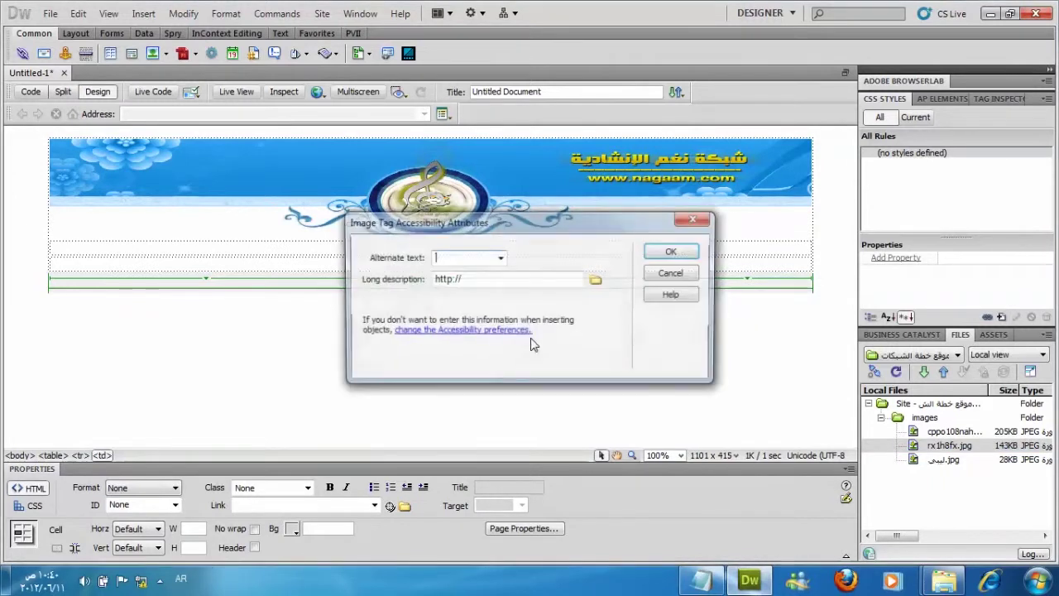
{"action": "left_click", "coordinate": [673, 252]}
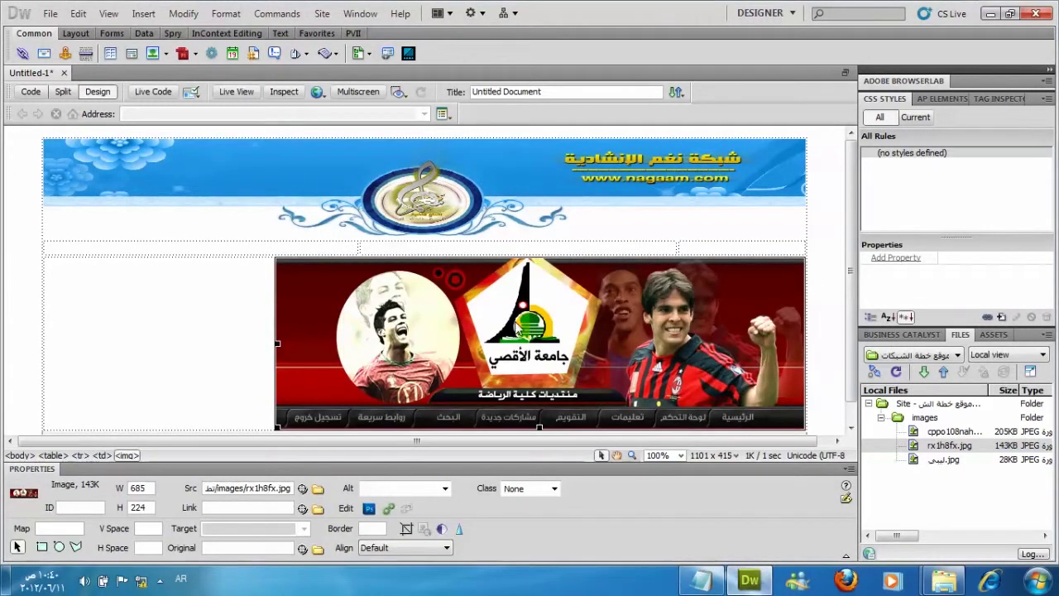
{"action": "left_click_drag", "start_coordinate": [275, 344], "coordinate": [46, 344]}
{"action": "left_click_drag", "start_coordinate": [424, 427], "coordinate": [423, 328]}
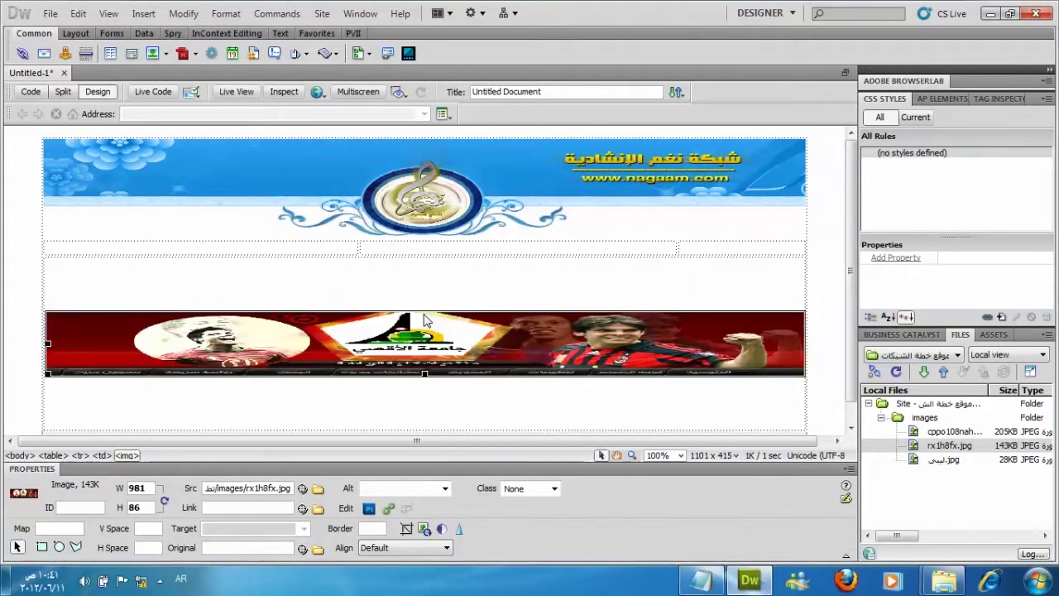
{"action": "left_click", "coordinate": [391, 256]}
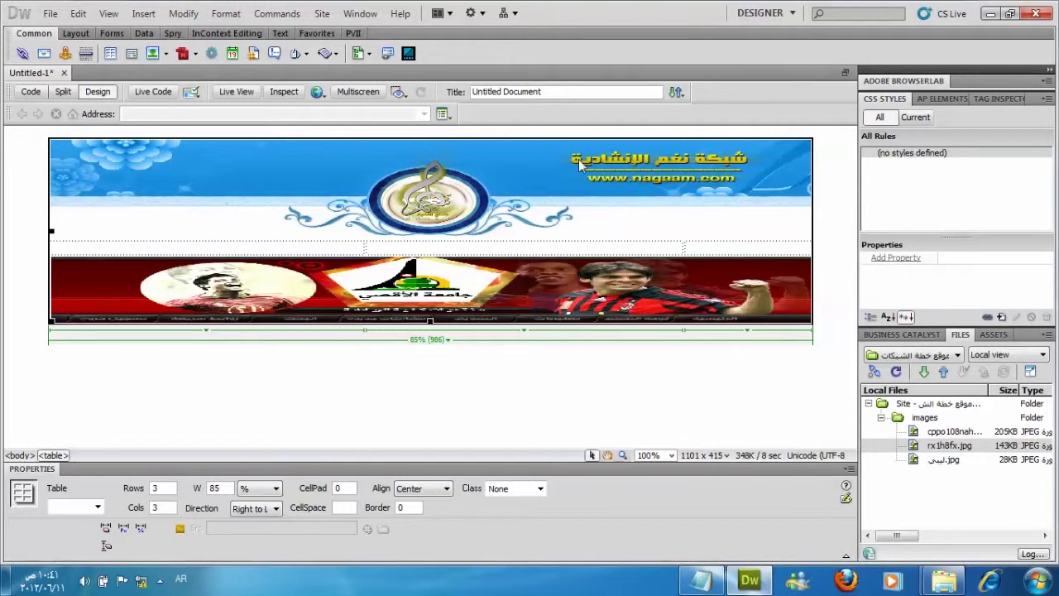
{"action": "left_click", "coordinate": [538, 235]}
{"action": "left_click", "coordinate": [538, 282]}
{"action": "left_click", "coordinate": [545, 167]}
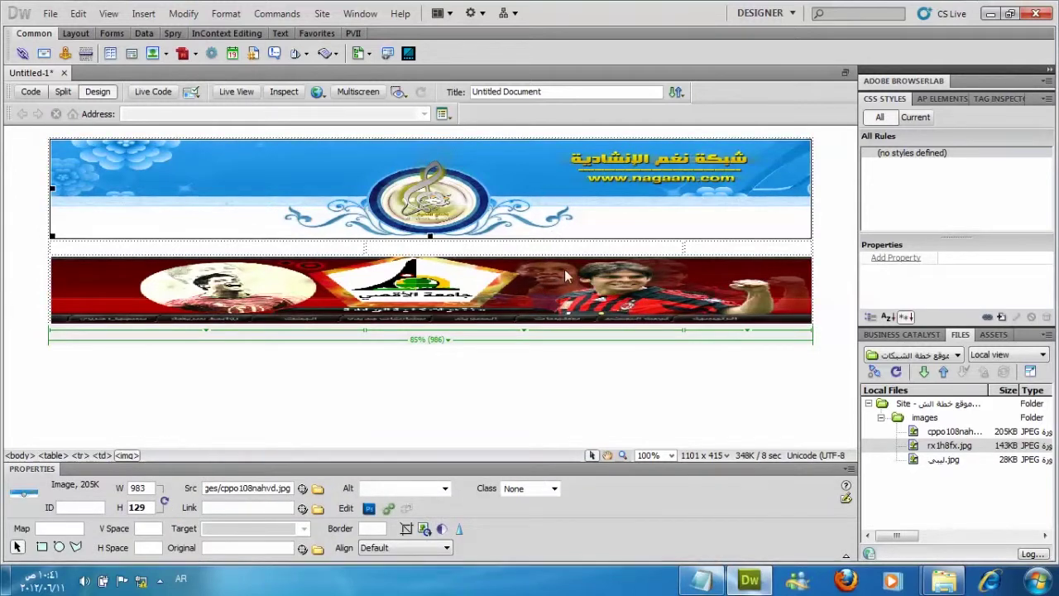
{"action": "left_click", "coordinate": [571, 285]}
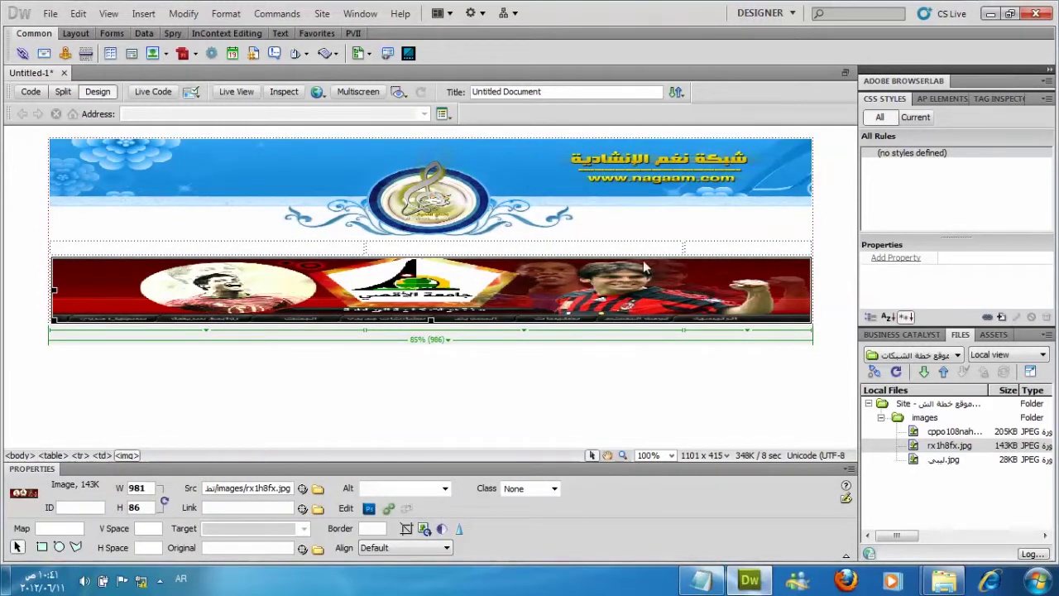
Add blank paragraphs in the rightmost cell of the table's middle row and enter الصفحة الرئيسية as the first menu line.
{"action": "left_click", "coordinate": [704, 247]}
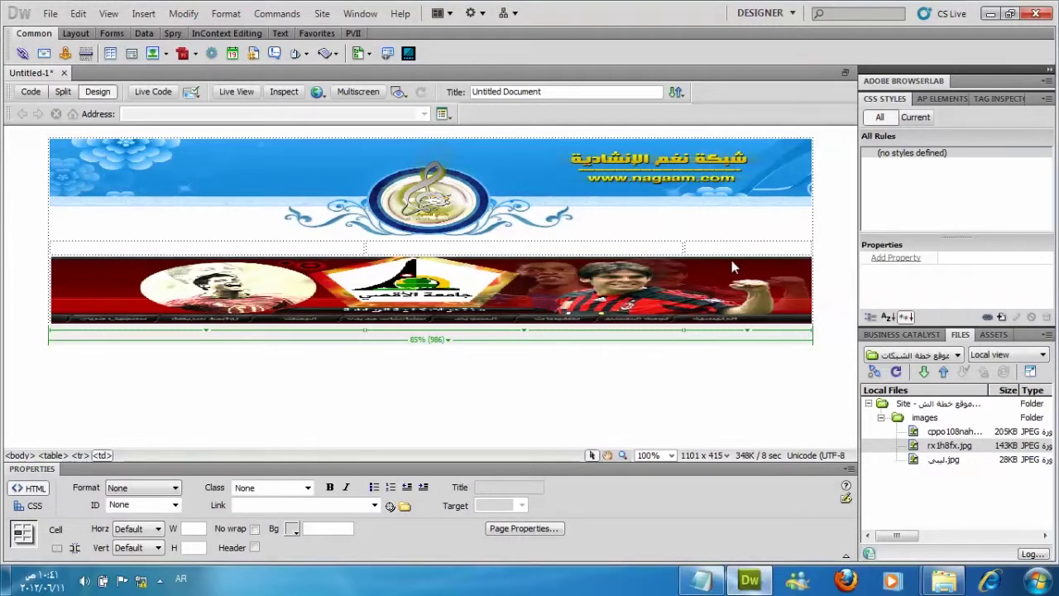
{"action": "key", "text": "Return"}
{"action": "key", "text": "Return"}
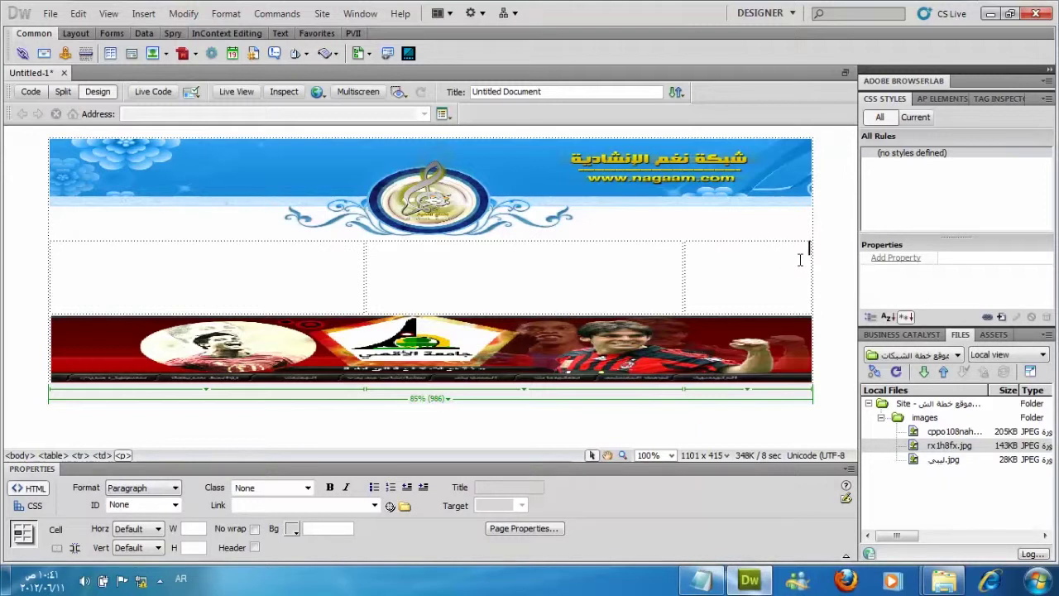
{"action": "key", "text": "Return"}
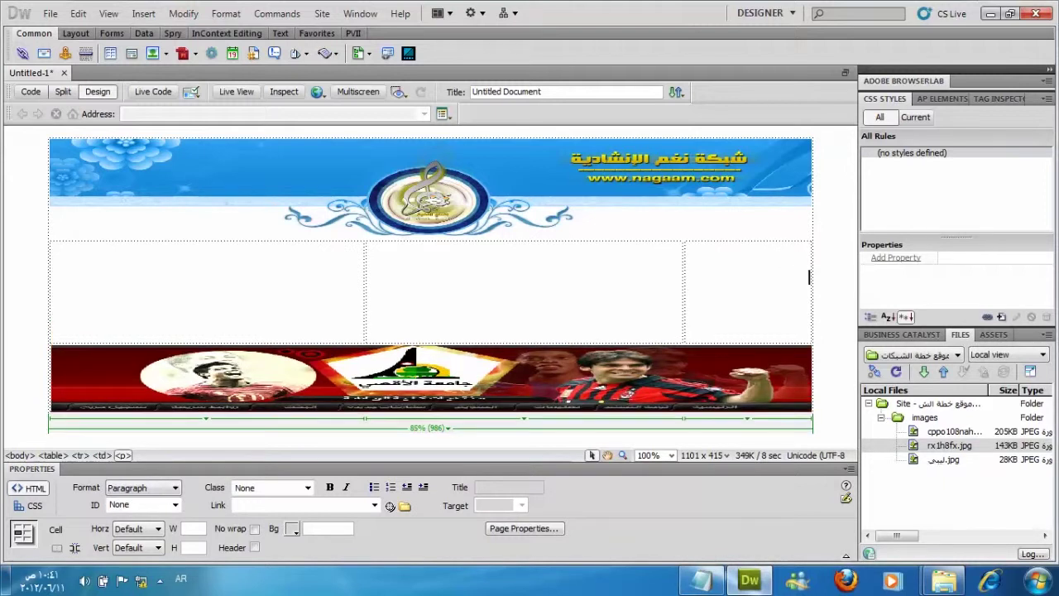
{"action": "key", "text": "ctrl+z"}
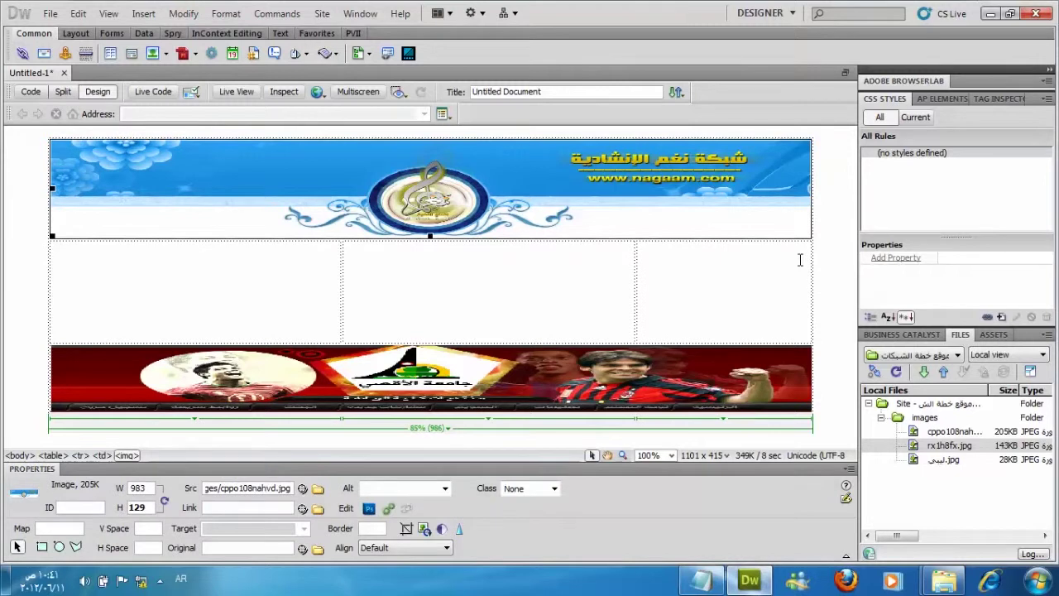
{"action": "left_click", "coordinate": [800, 260]}
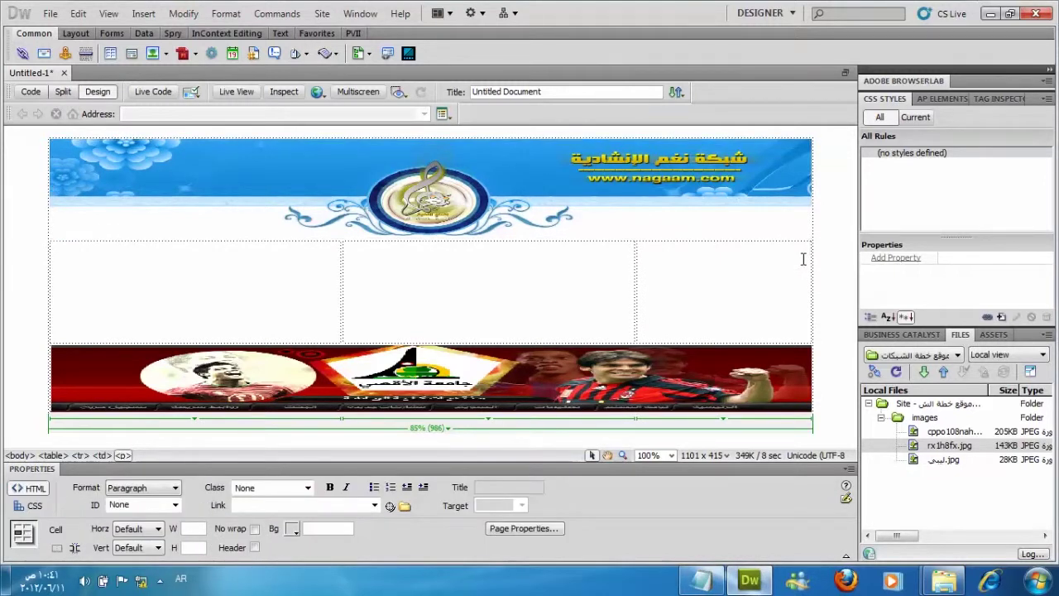
{"action": "key", "text": "Return"}
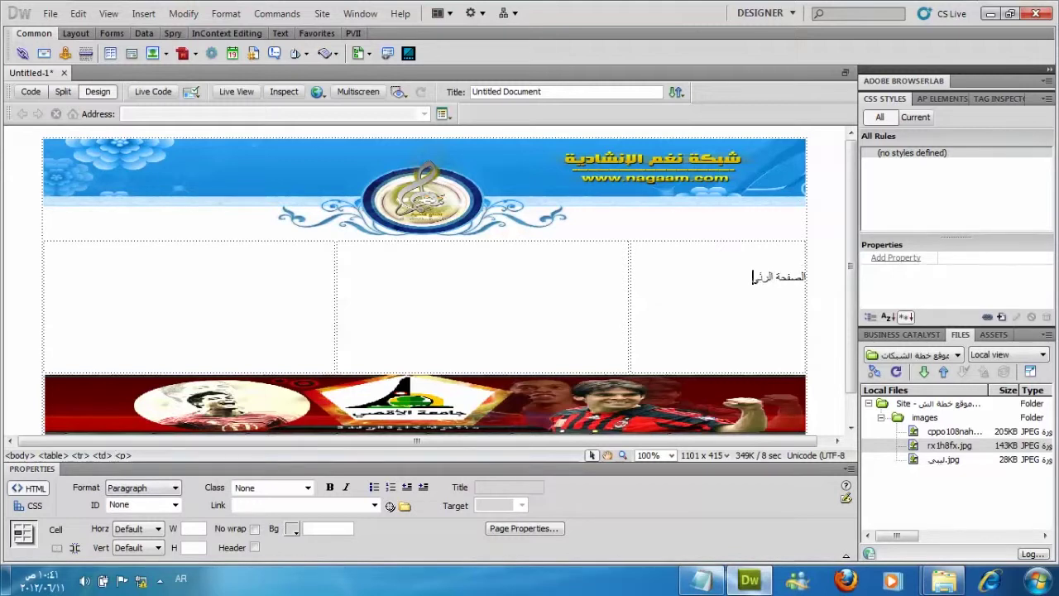
{"action": "key", "text": "Return"}
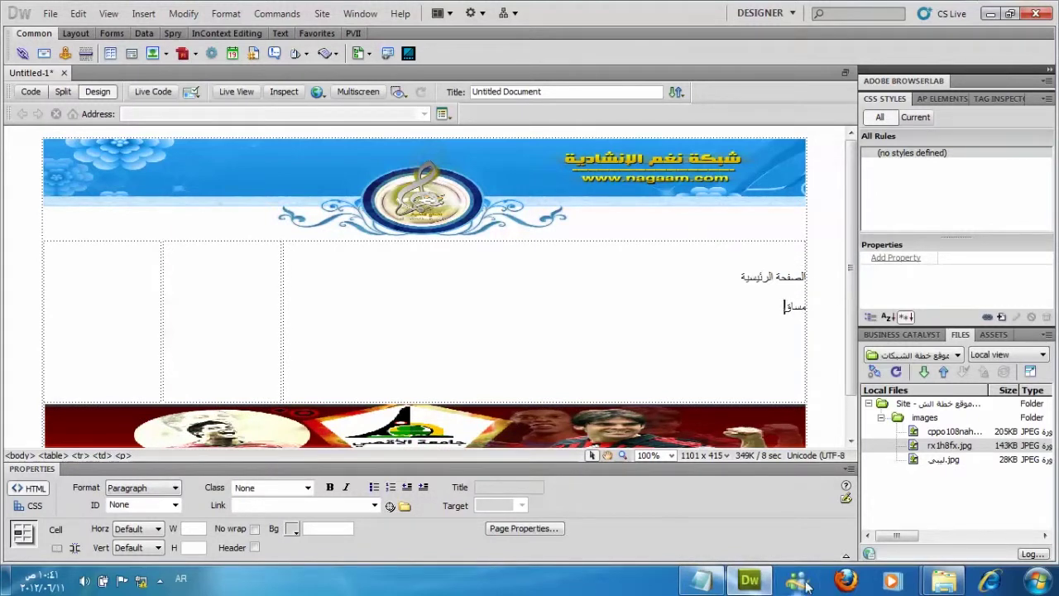
Check the page list in the Notepad plan, return to Dreamweaver, and complete the second menu line as مساقات الفصل الاول.
{"action": "left_click", "coordinate": [701, 579]}
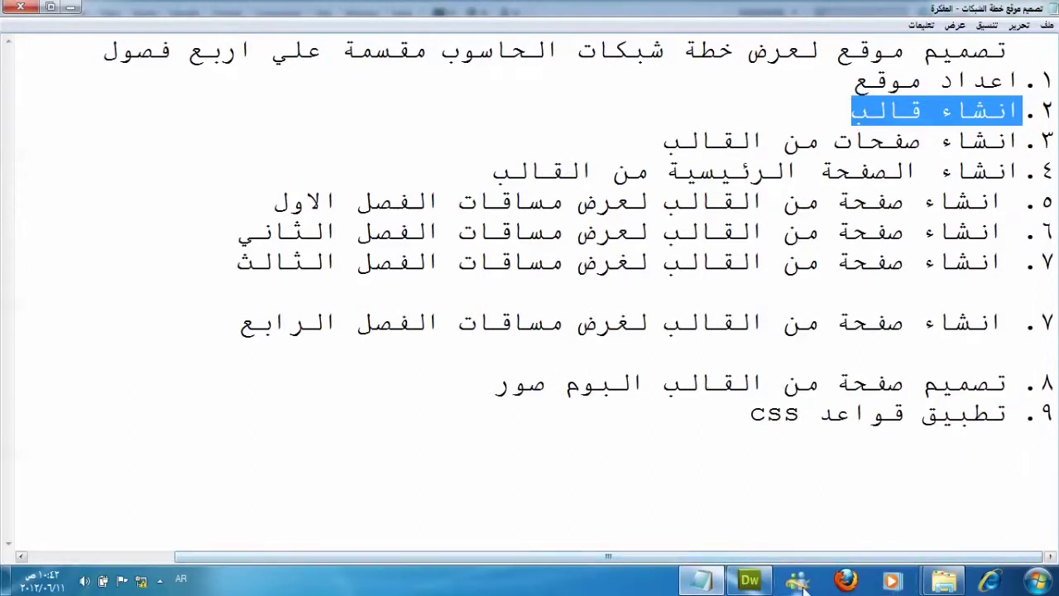
{"action": "left_click", "coordinate": [754, 584]}
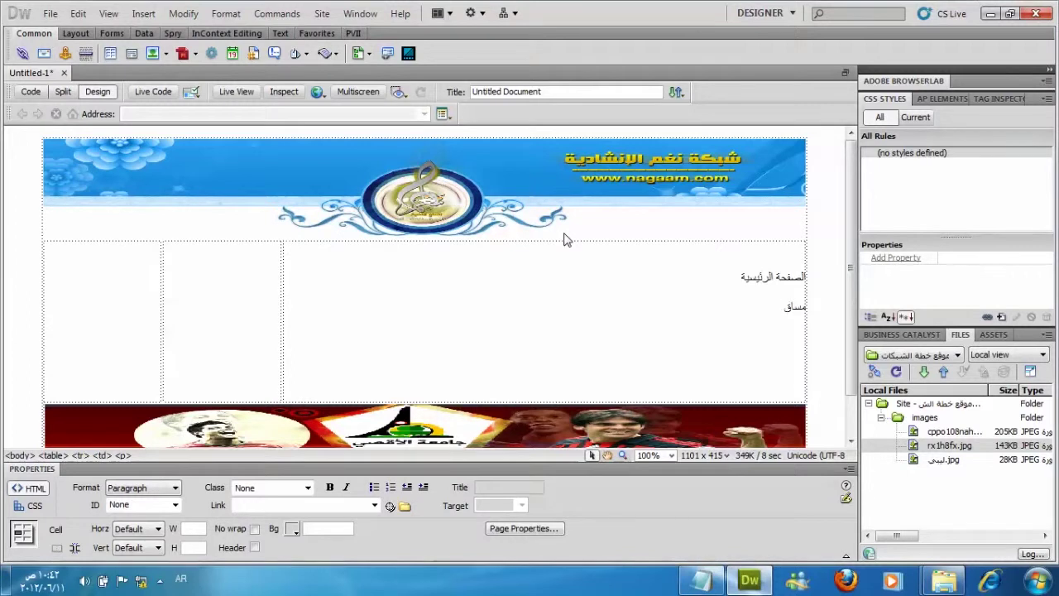
{"action": "type", "text": "ات"}
{"action": "key", "text": "BackSpace"}
{"action": "type", "text": "ت الفصل الاول"}
{"action": "key", "text": "Return"}
Add the third menu line مساقات الفصل الثاني below the first-semester line.
{"action": "type", "text": "مس"}
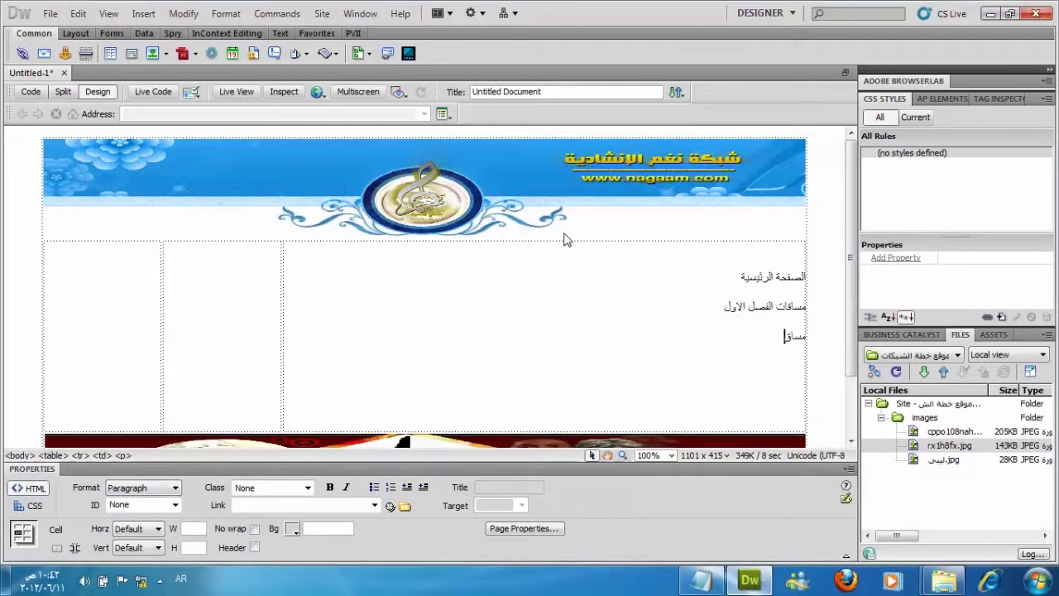
{"action": "left_click_drag", "start_coordinate": [801, 276], "coordinate": [762, 326]}
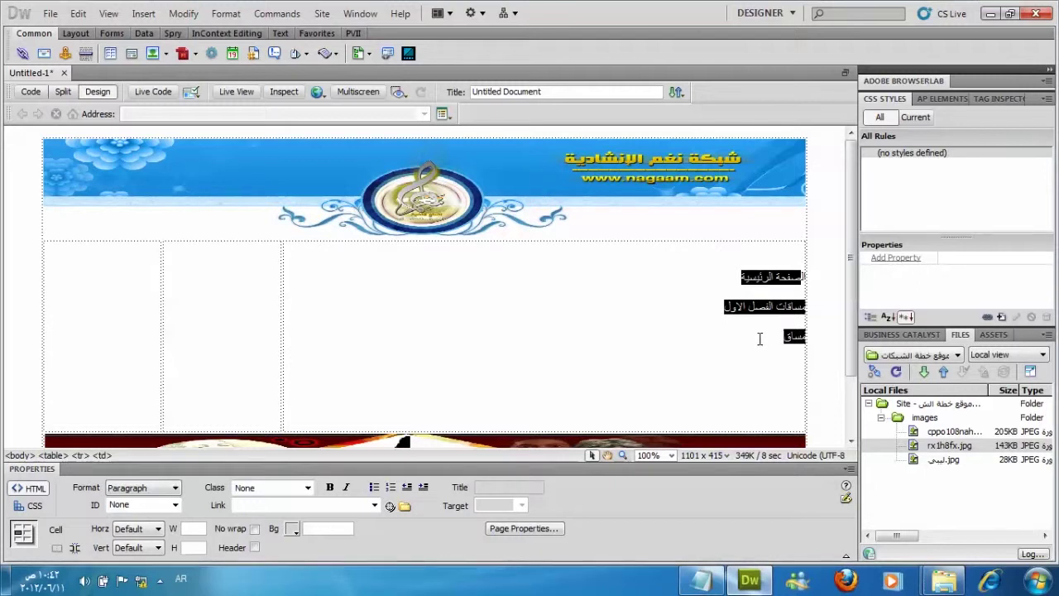
{"action": "left_click", "coordinate": [109, 361]}
{"action": "left_click", "coordinate": [773, 339]}
{"action": "type", "text": "ات"}
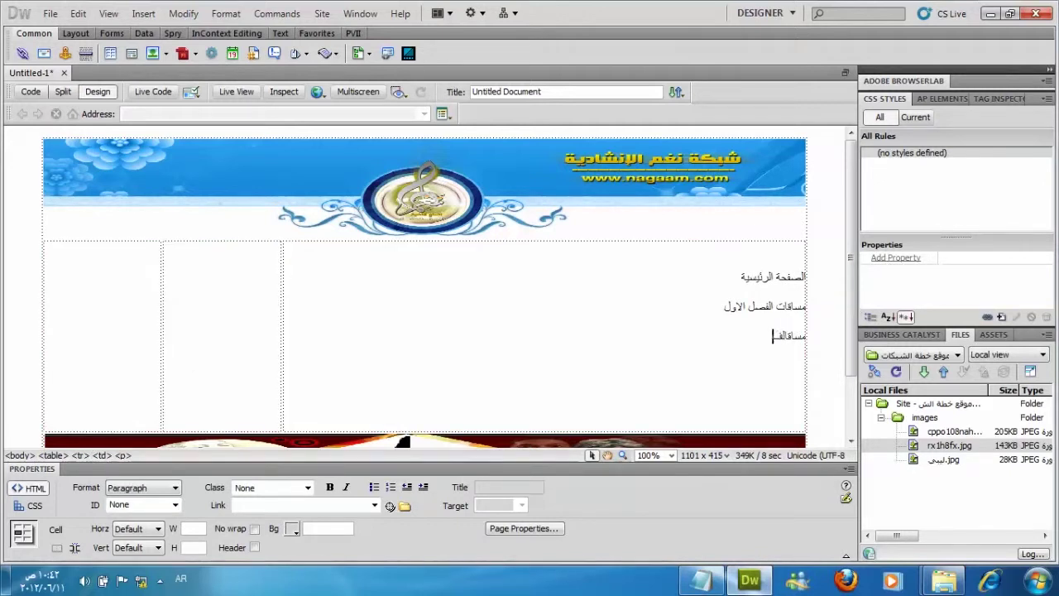
{"action": "type", "text": " الفصل الثاني"}
{"action": "key", "text": "Return"}
Add the menu lines مساقات الفصل الثالث and مساقت الفصل الرابع at the end of the list.
{"action": "type", "text": "مساق"}
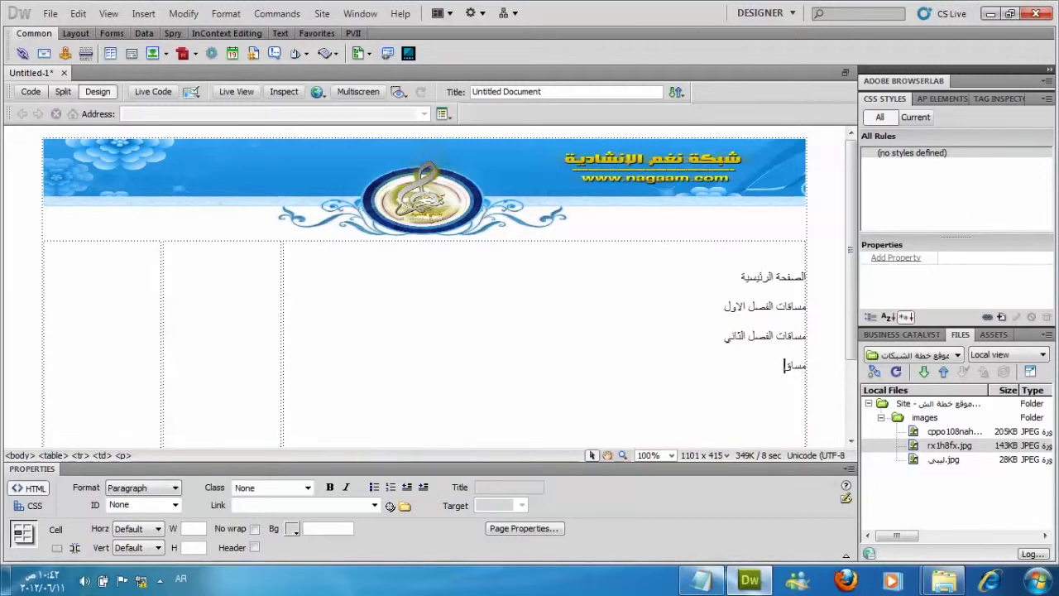
{"action": "type", "text": "ات الفصل الثالث"}
{"action": "key", "text": "Return"}
{"action": "type", "text": "مساقات"}
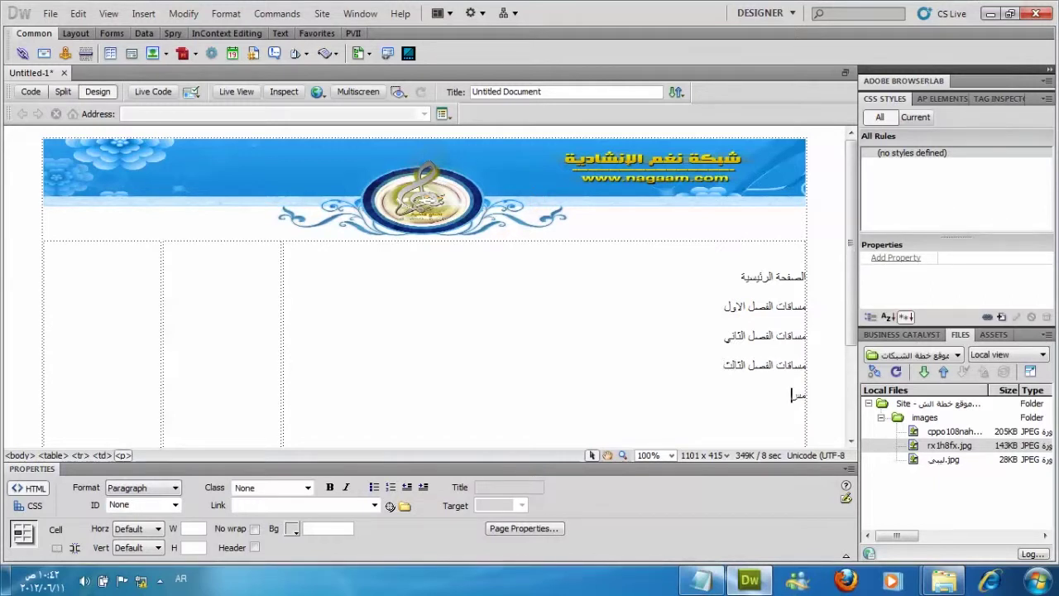
{"action": "type", "text": " الفصل الرابع"}
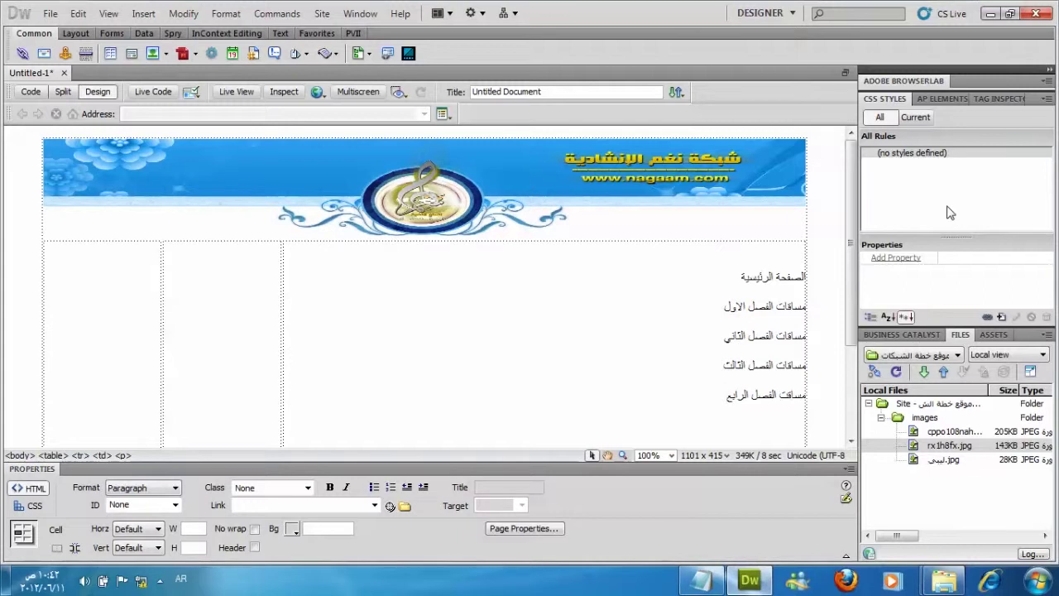
Insert a nested table with 2 rows and 2 columns, 85 percent wide, in the leftmost cell of the middle row.
{"action": "left_click", "coordinate": [125, 308]}
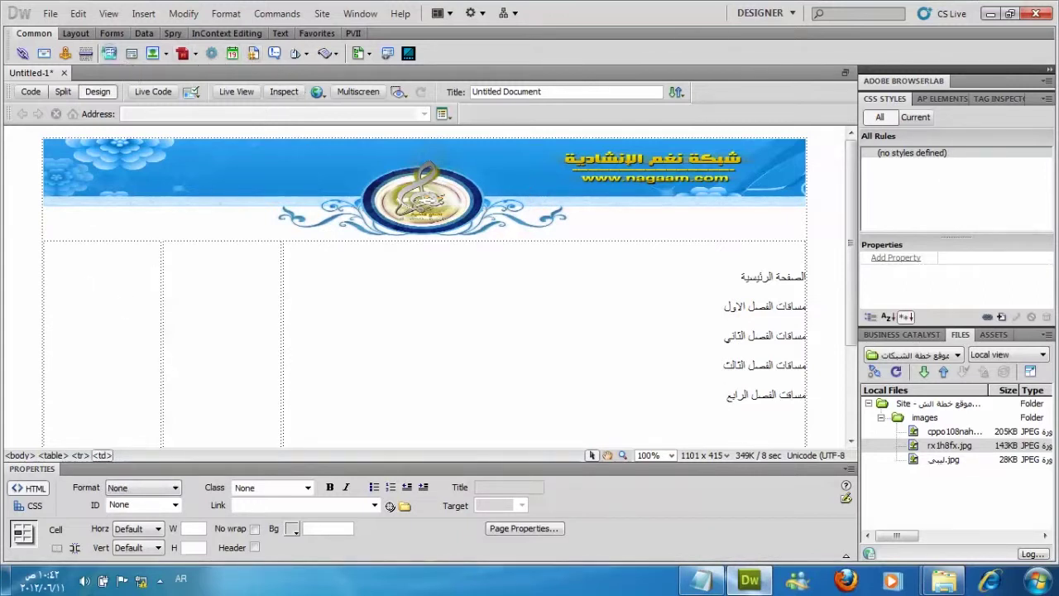
{"action": "left_click", "coordinate": [110, 54]}
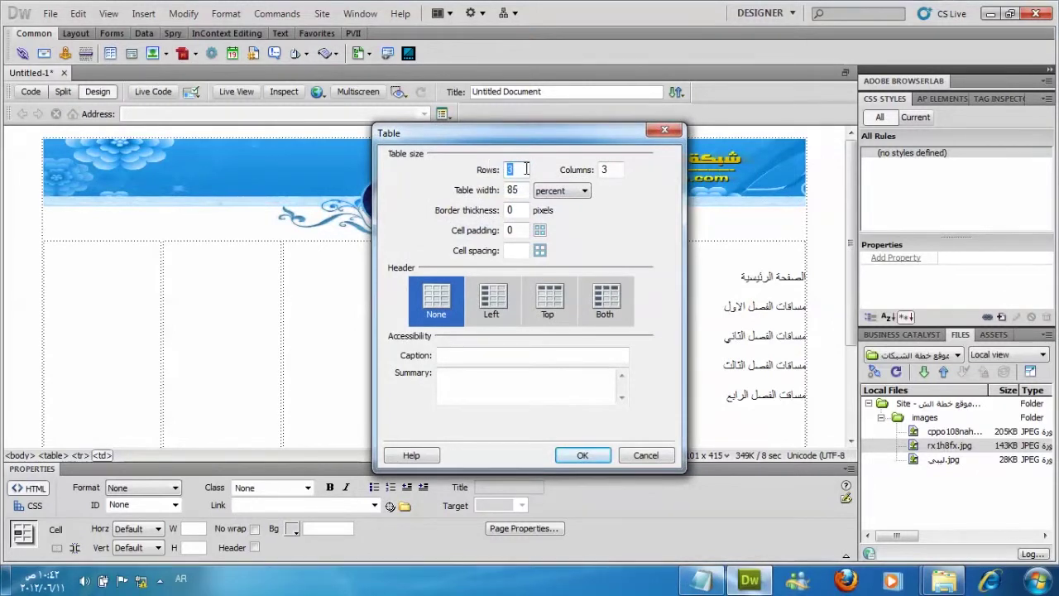
{"action": "key", "text": "Tab"}
{"action": "type", "text": "2"}
{"action": "key", "text": "shift+Tab"}
{"action": "type", "text": "2"}
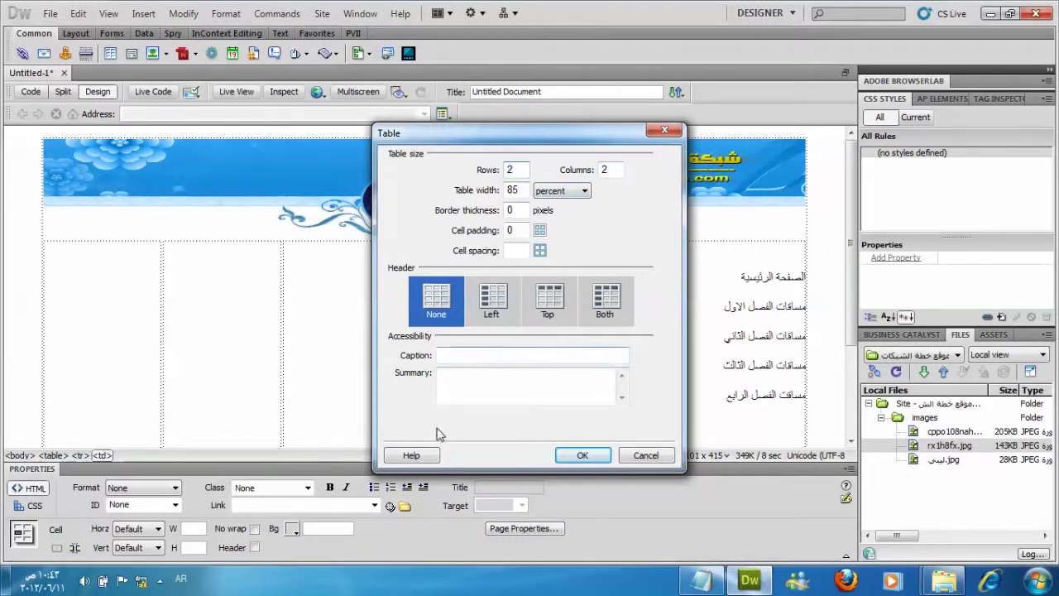
{"action": "left_click", "coordinate": [581, 456]}
Select both cells in the top row of the nested table.
{"action": "left_click_drag", "start_coordinate": [126, 363], "coordinate": [88, 357]}
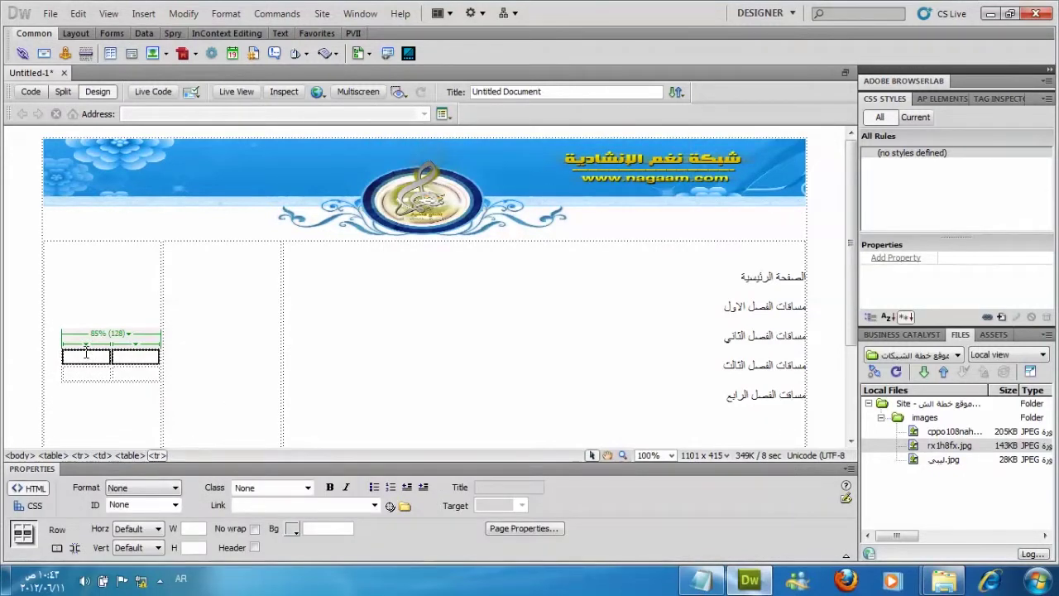